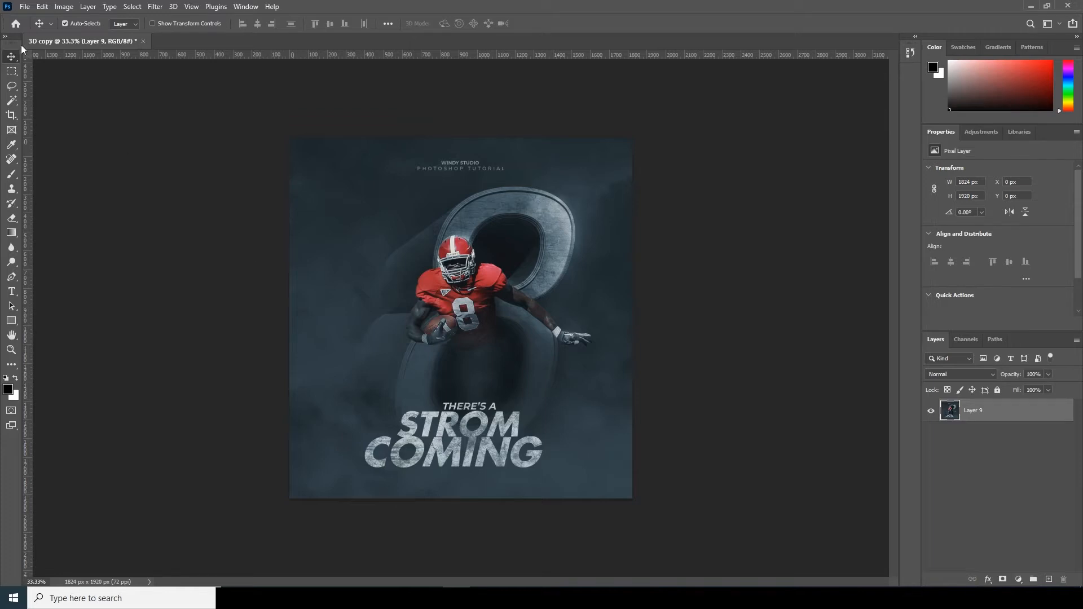
Convert Layer 9 to grayscale with a Black & White adjustment using the Default preset
click(65, 6)
mouse_move(79, 36)
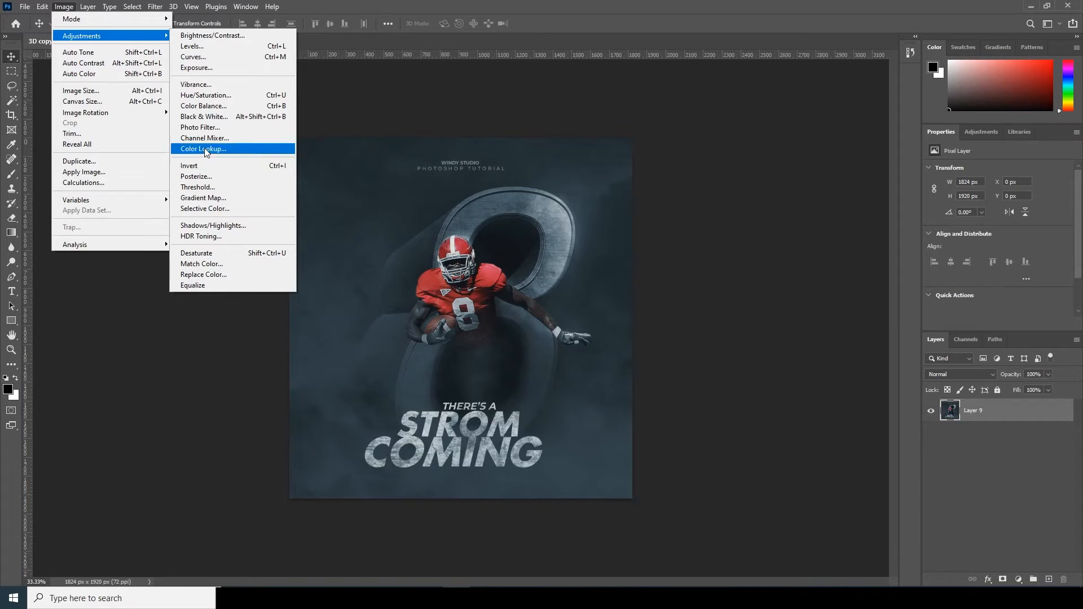
click(204, 117)
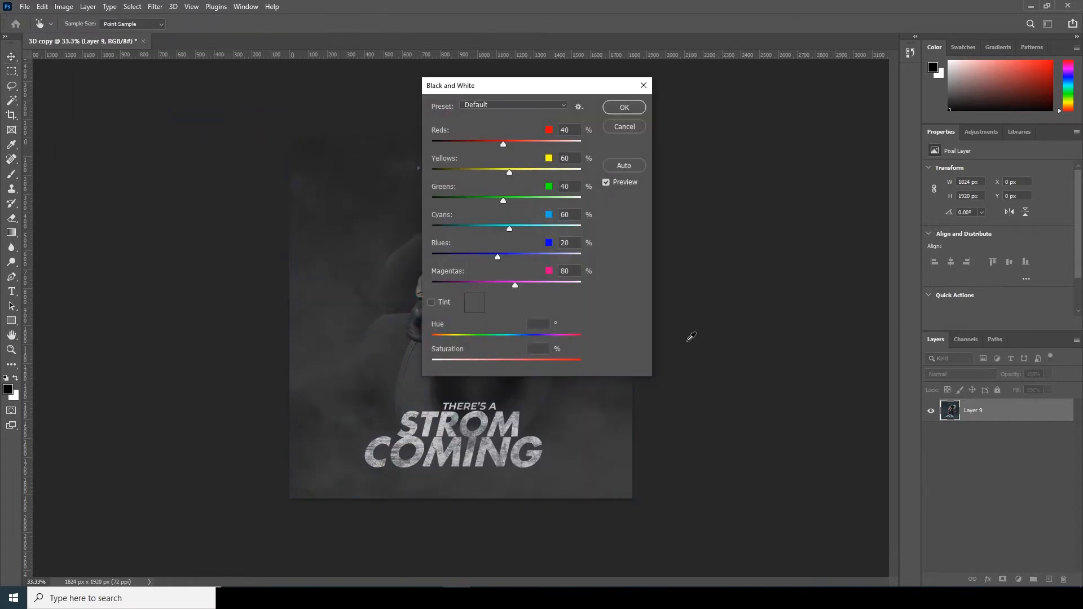
click(620, 112)
Add a Curves adjustment layer, moving the black point slightly inward and lifting the midtones a little
click(1018, 580)
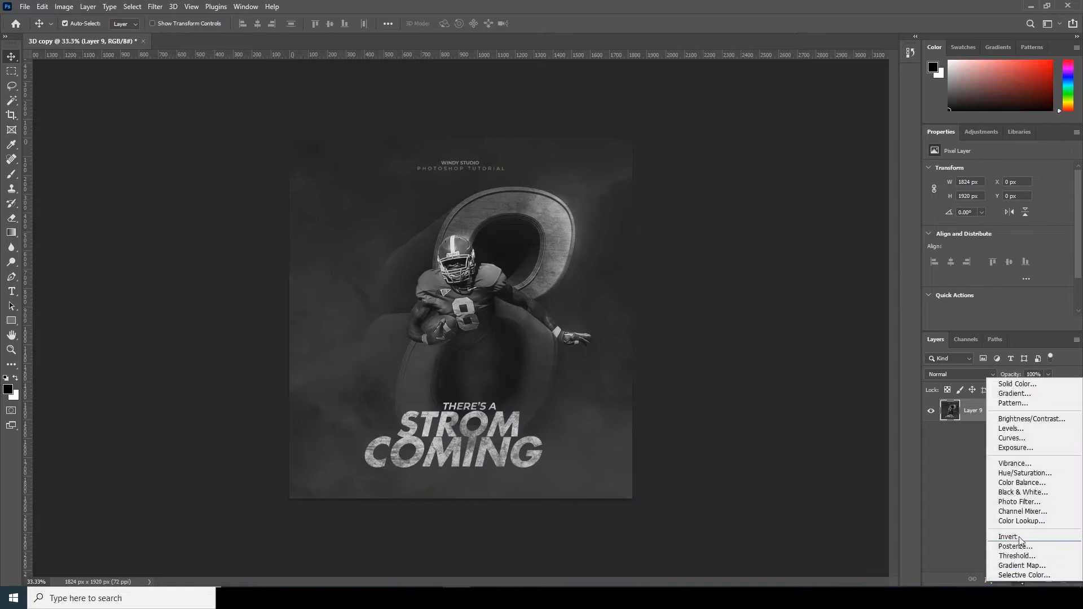
click(1014, 445)
drag(954, 306, 961, 308)
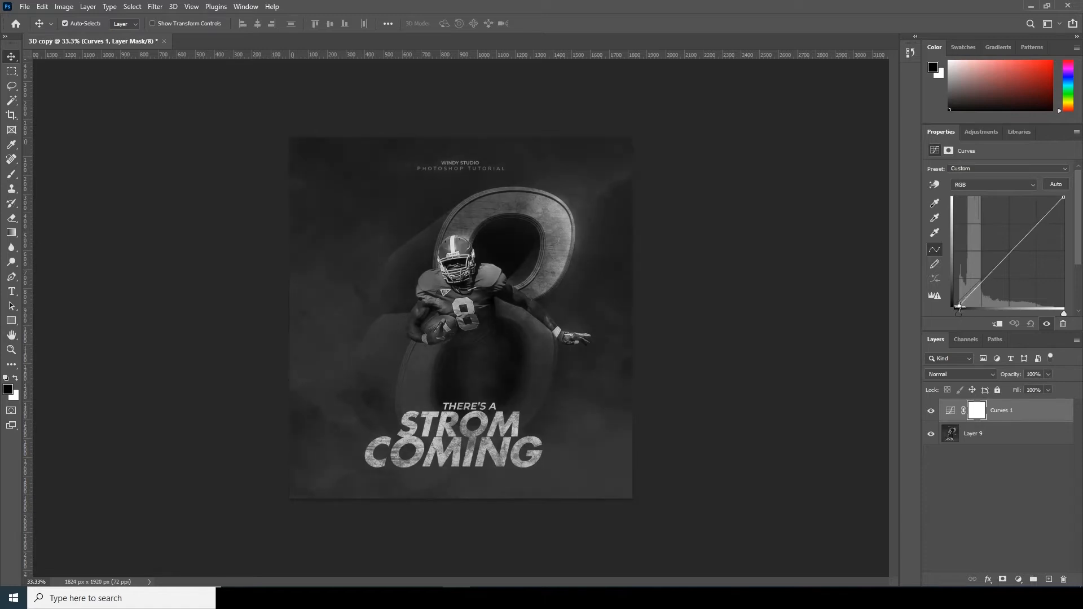
drag(1010, 255, 1009, 248)
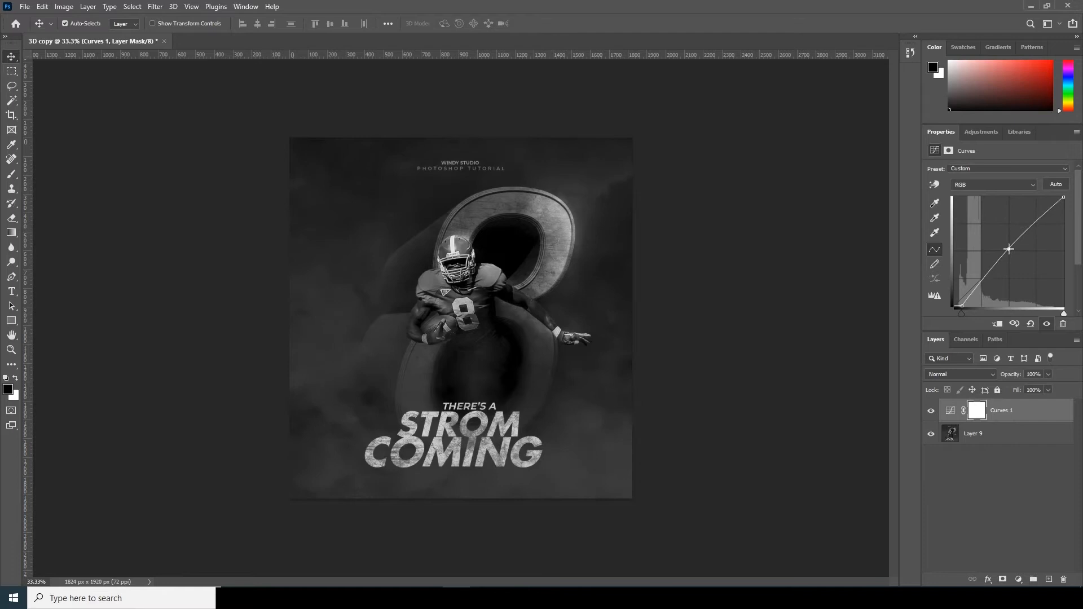
Merge the Curves adjustment layer with Layer 9 into a single layer
click(987, 514)
click(983, 412)
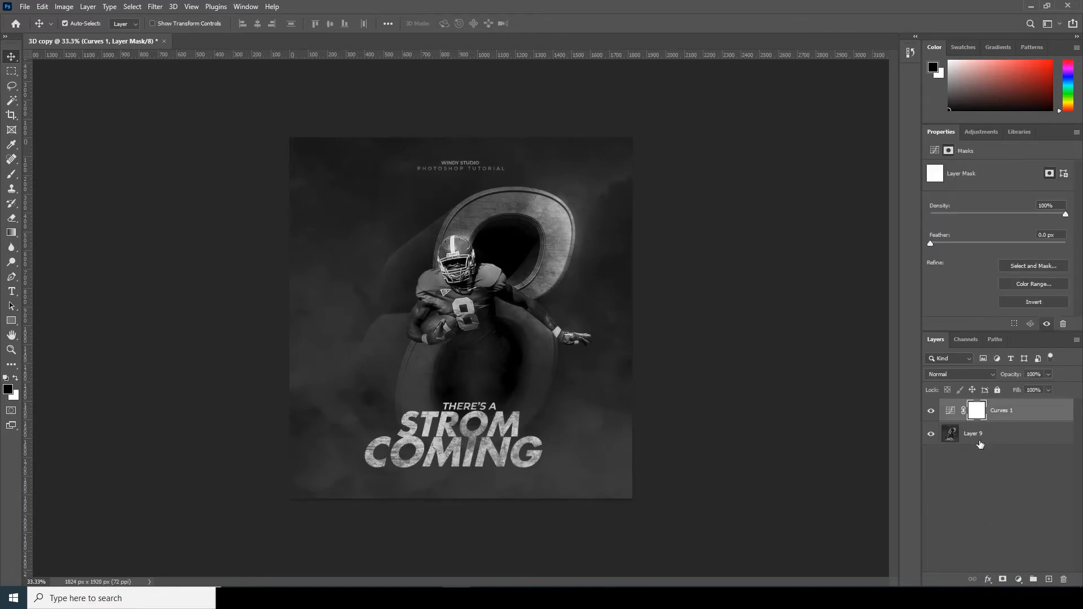
ctrl+click(982, 436)
key(ctrl+e)
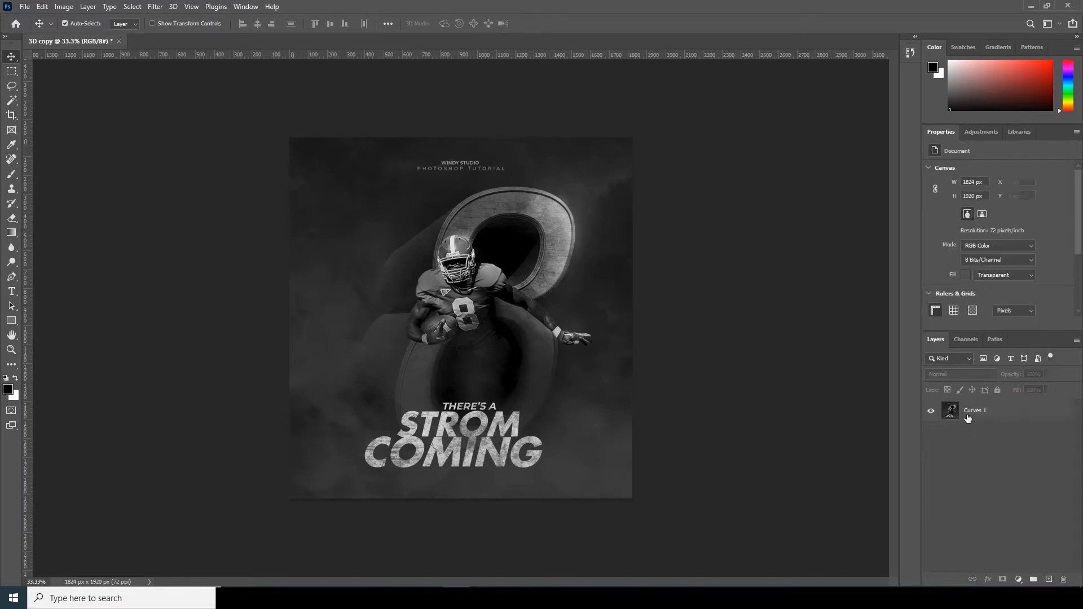
Duplicate the merged layer and turn off the R channel in the copy's blending options
click(968, 416)
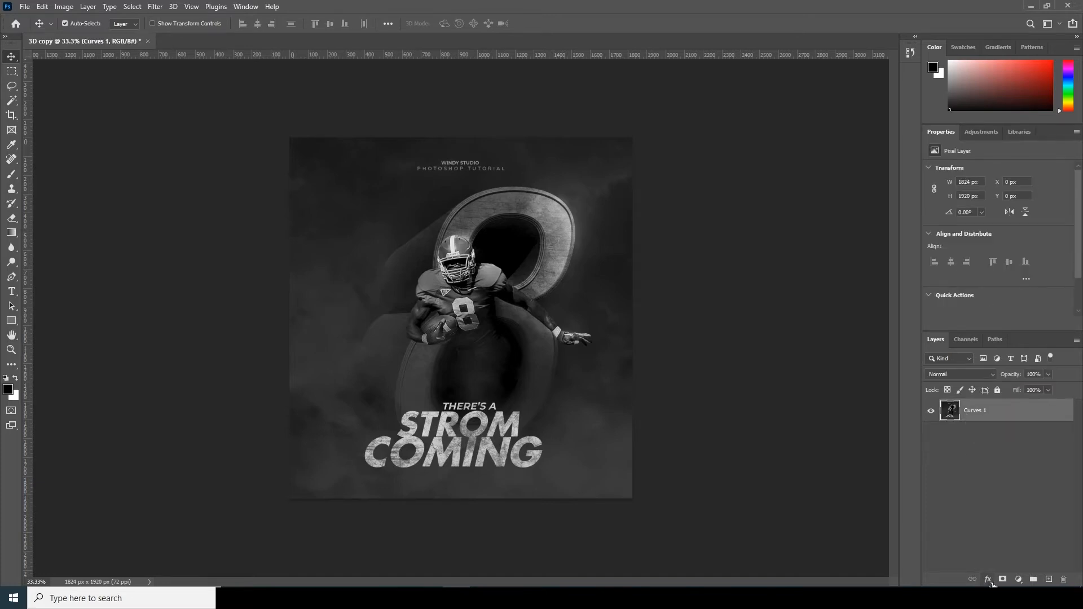
key(ctrl+j)
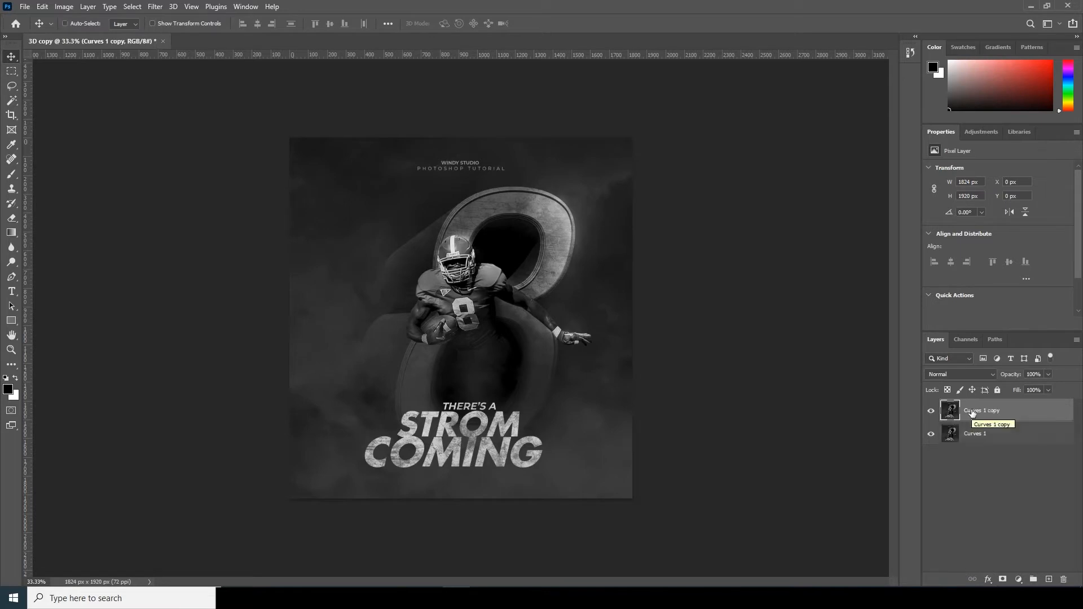
click(988, 581)
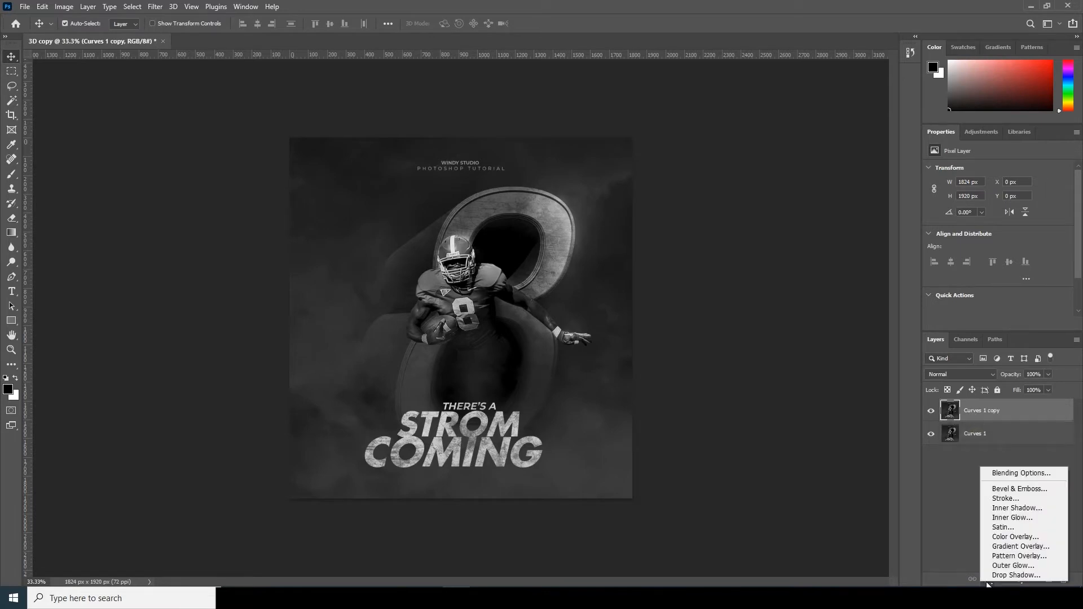
click(1003, 474)
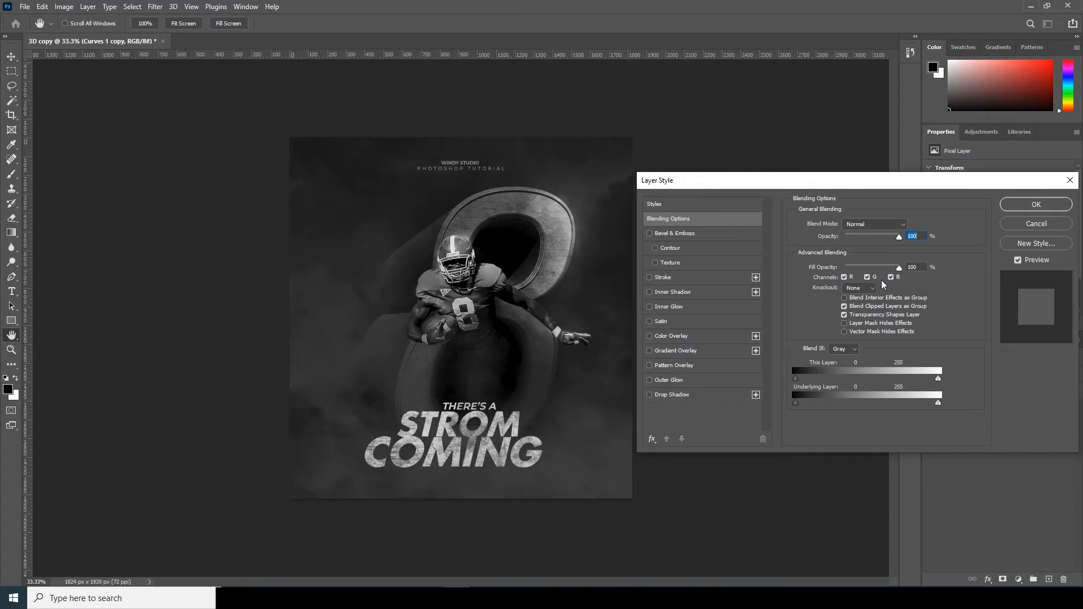
click(844, 278)
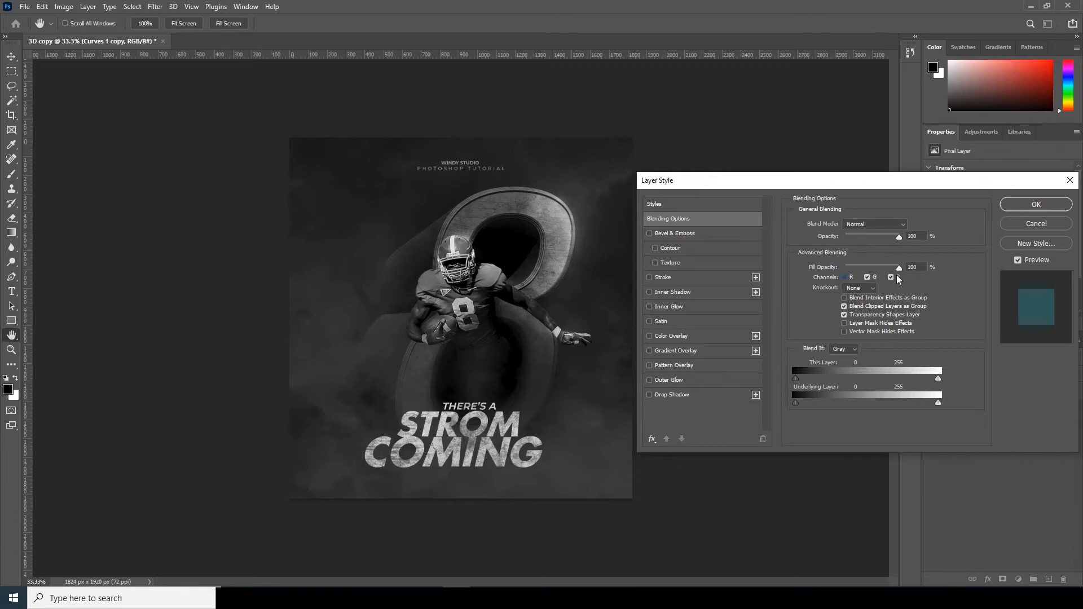
click(1036, 205)
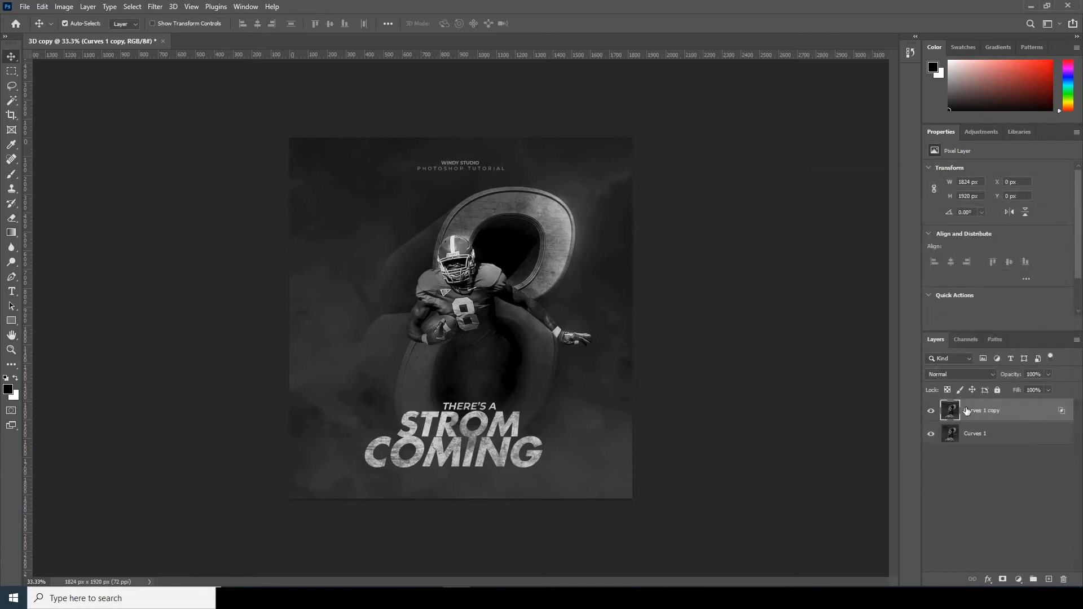
Duplicate the copy without red and turn off its G channel so only B remains enabled
key(ctrl+j)
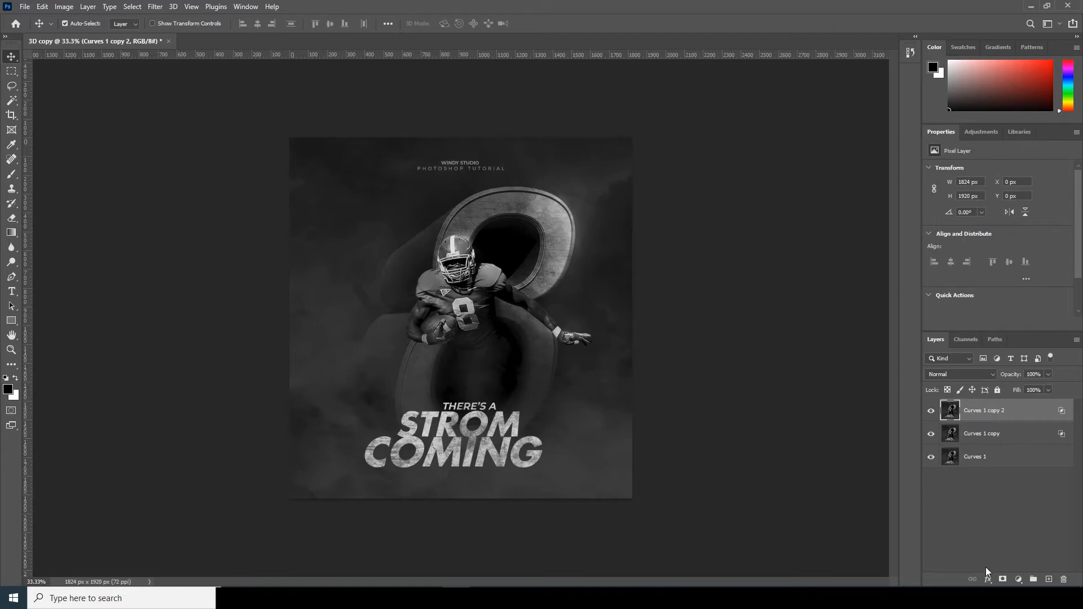
click(987, 580)
click(1002, 468)
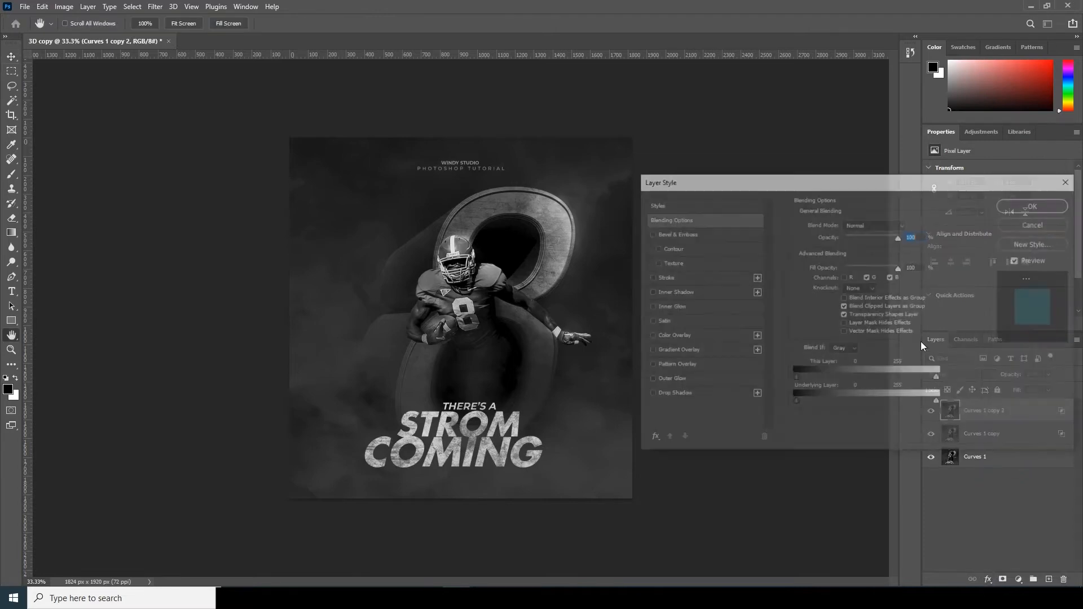
click(867, 277)
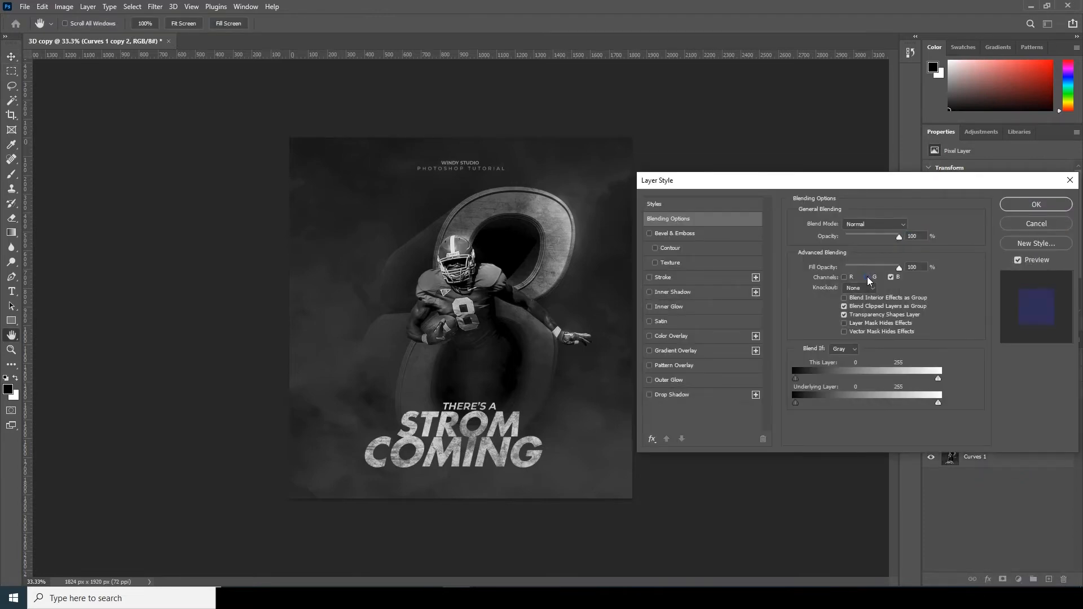
click(1035, 205)
Duplicate the blue-only layer and set its blending channels to R only
key(ctrl+j)
click(988, 580)
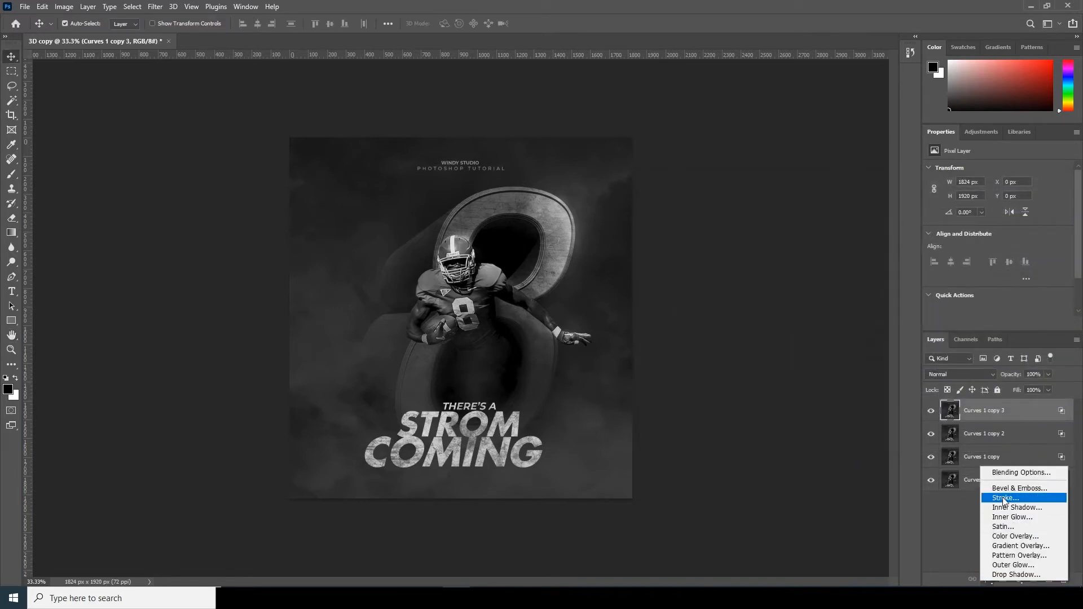
click(1015, 473)
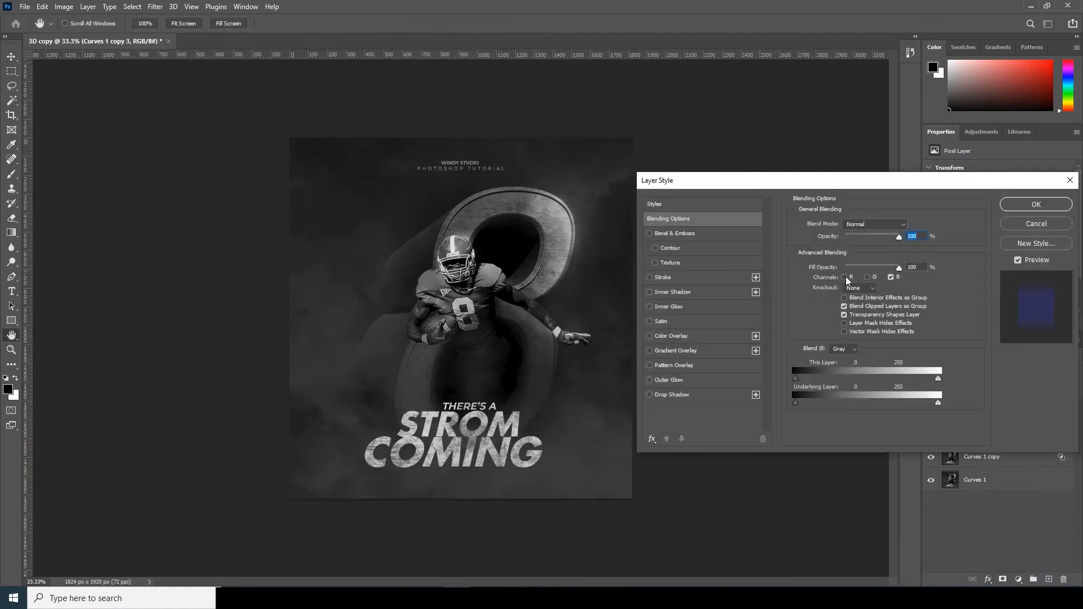
click(845, 277)
click(891, 277)
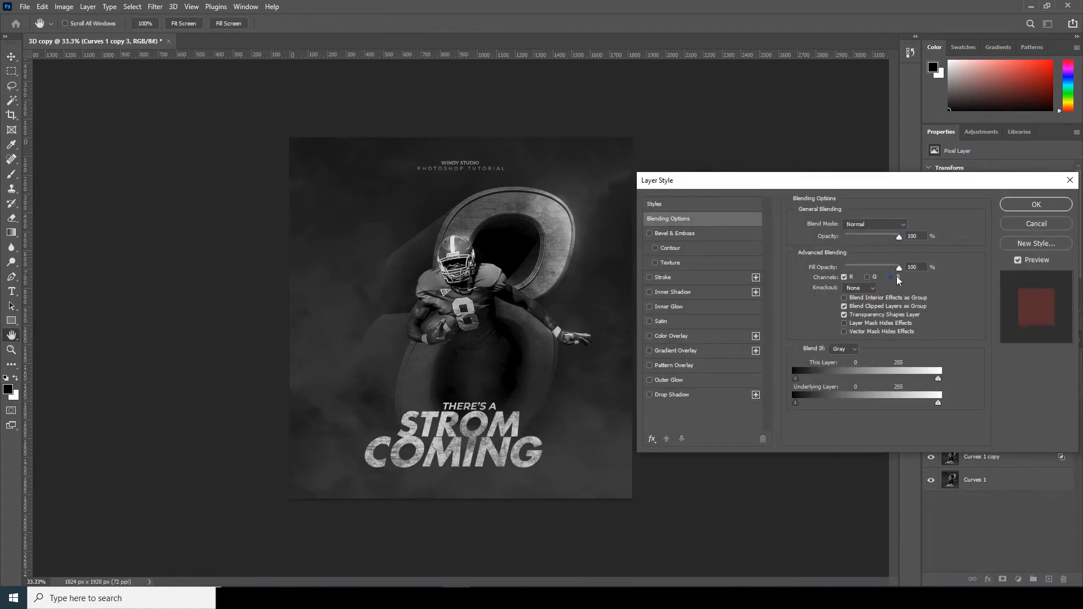
click(1035, 204)
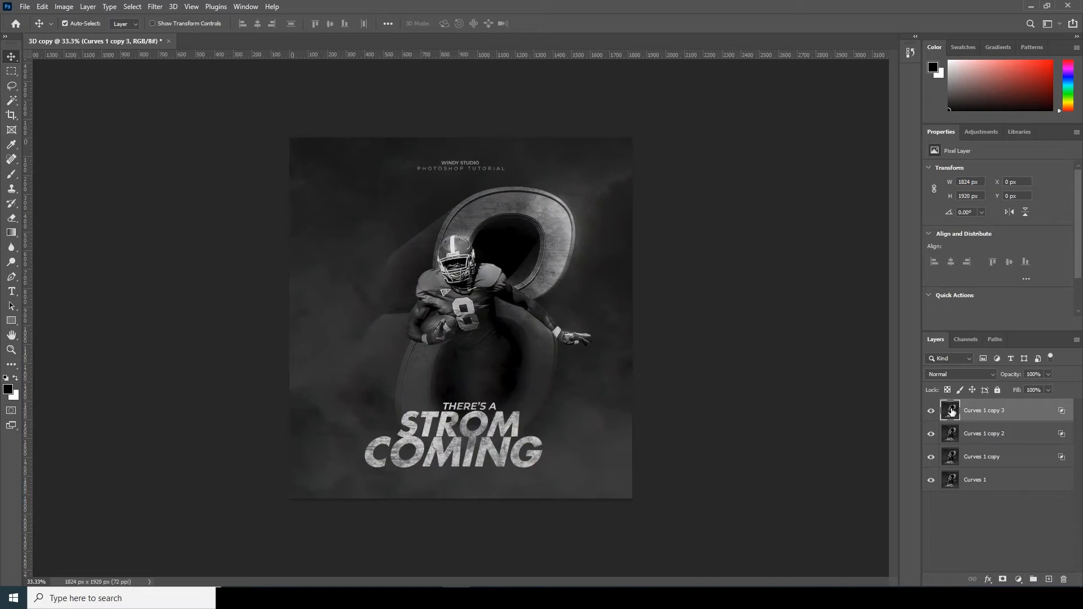
Shift the red-only layer horizontally to the right until its X position is 42 px
key(Right)
key(Right)
key(Right)
key(Right)
key(Right)
key(Right)
key(Right)
key(Right)
key(Right)
key(Right)
key(Right)
key(Right)
key(Right)
key(Right)
key(Right)
key(Right)
key(Right)
key(Right)
key(Right)
key(Right)
key(Right)
key(Right)
key(Right)
key(Right)
key(Right)
key(Right)
key(Right)
key(Right)
key(Right)
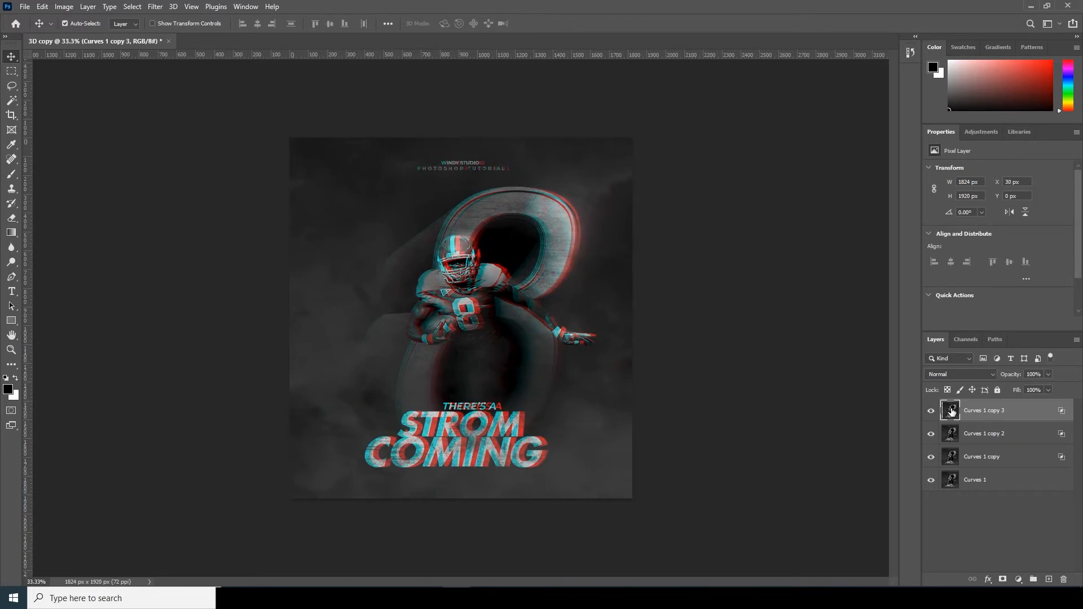
key(Right)
key(Right)
key(Right)
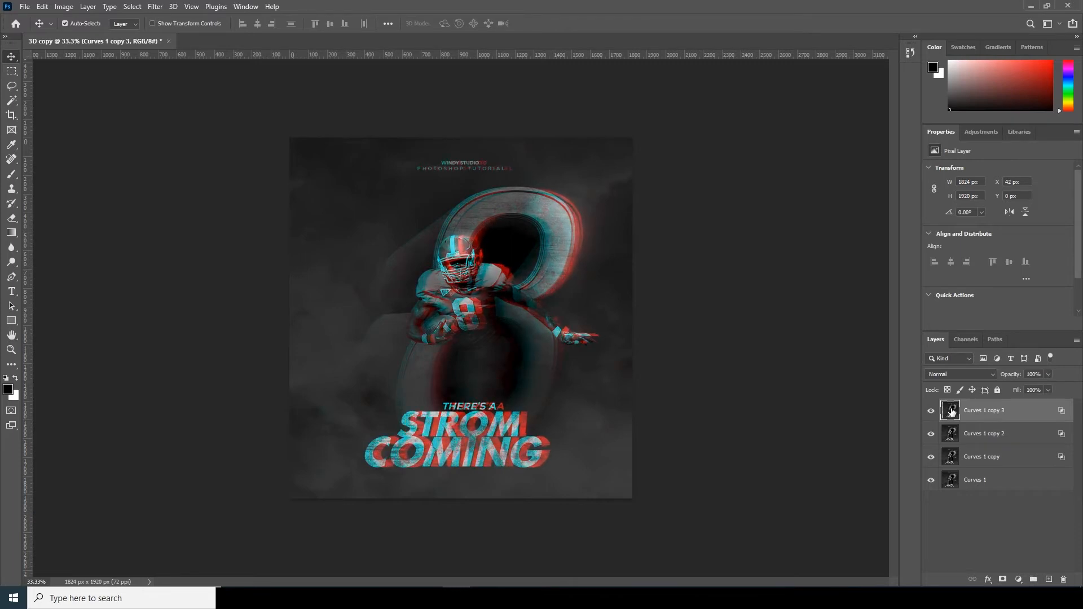
Shift the blue-only layer, Curves 1 copy 2, to the left to an X position of about -21 px
click(955, 437)
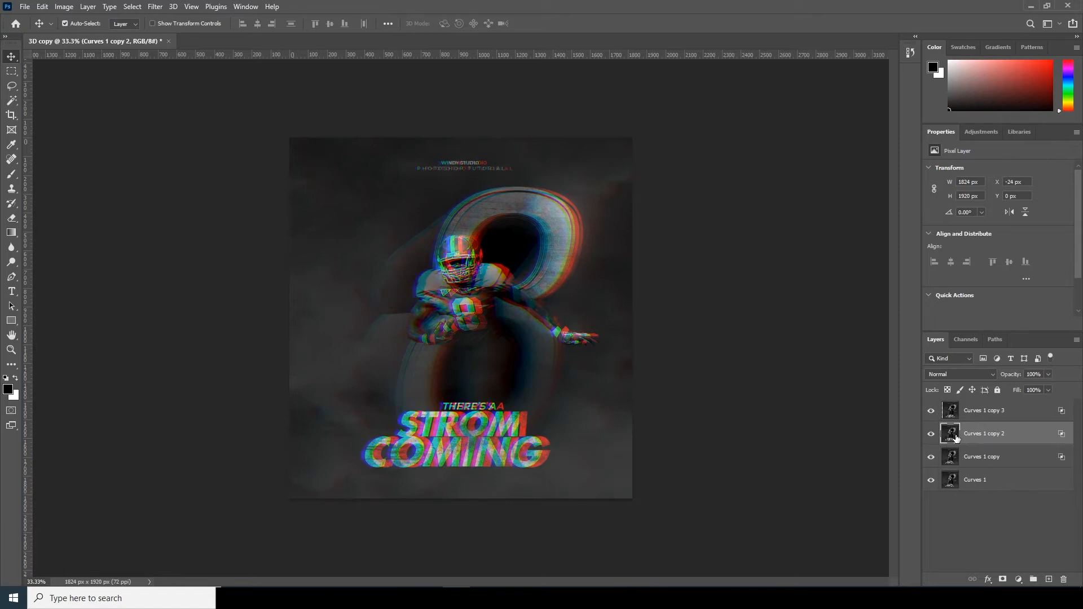
Try small horizontal offsets in both directions on the Curves 1 copy layer, returning it to X 0 px
click(961, 463)
key(Right)
key(Right)
key(Right)
key(Right)
key(Right)
key(Right)
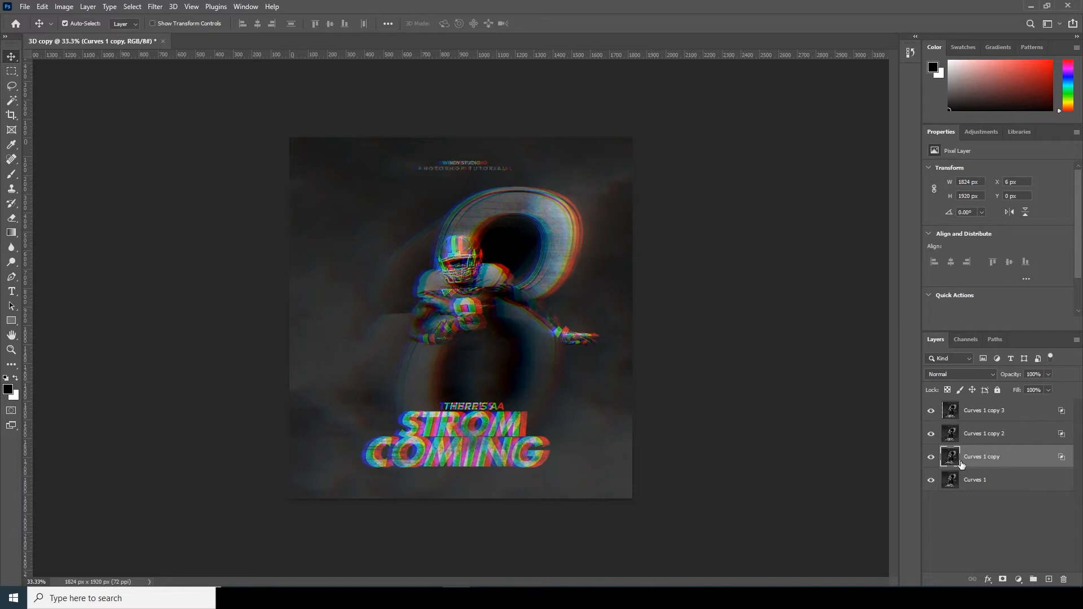
key(Left)
key(Left)
key(Left)
key(Left)
key(Left)
key(Left)
key(Left)
key(Left)
key(Left)
key(Left)
key(Left)
key(Left)
key(Left)
key(Left)
key(Left)
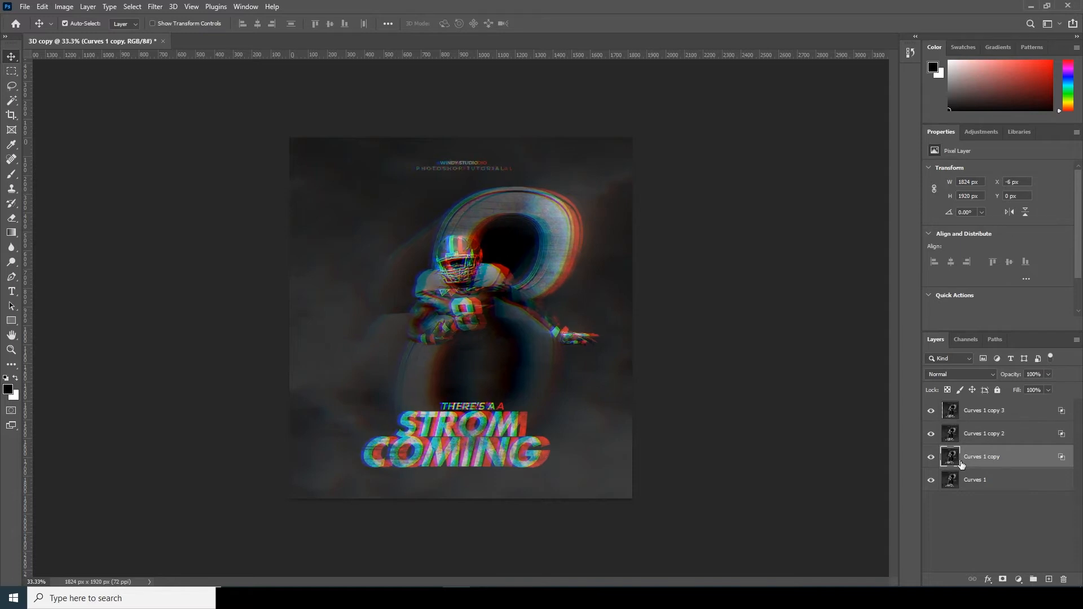
key(Left)
key(Left)
key(Left)
key(Left)
key(Left)
key(Left)
key(Right)
key(Right)
key(Right)
key(Right)
key(Right)
key(Right)
key(Right)
key(Right)
key(Right)
key(Right)
key(Right)
key(Right)
key(Right)
key(Right)
key(Right)
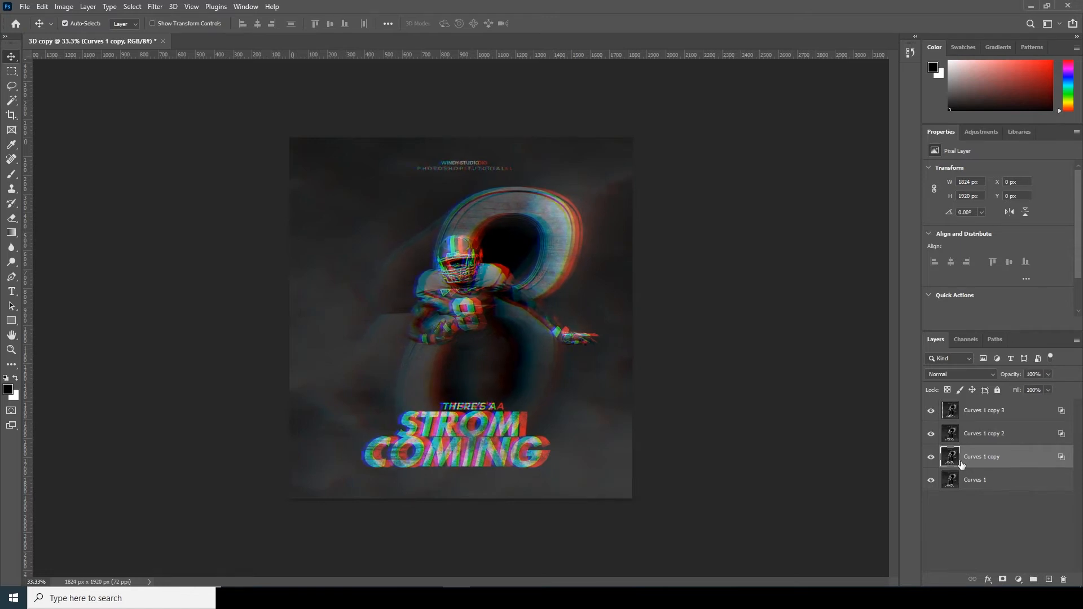
Select all four layers, from Curves 1 up to Curves 1 copy 3, and group them
click(982, 480)
shift+click(985, 413)
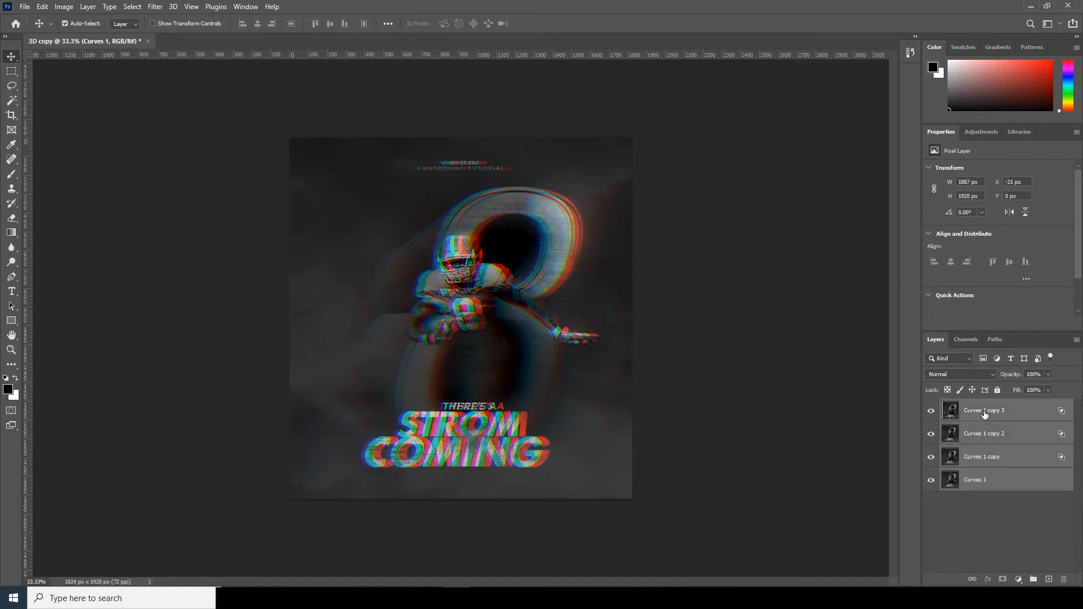
key(ctrl+g)
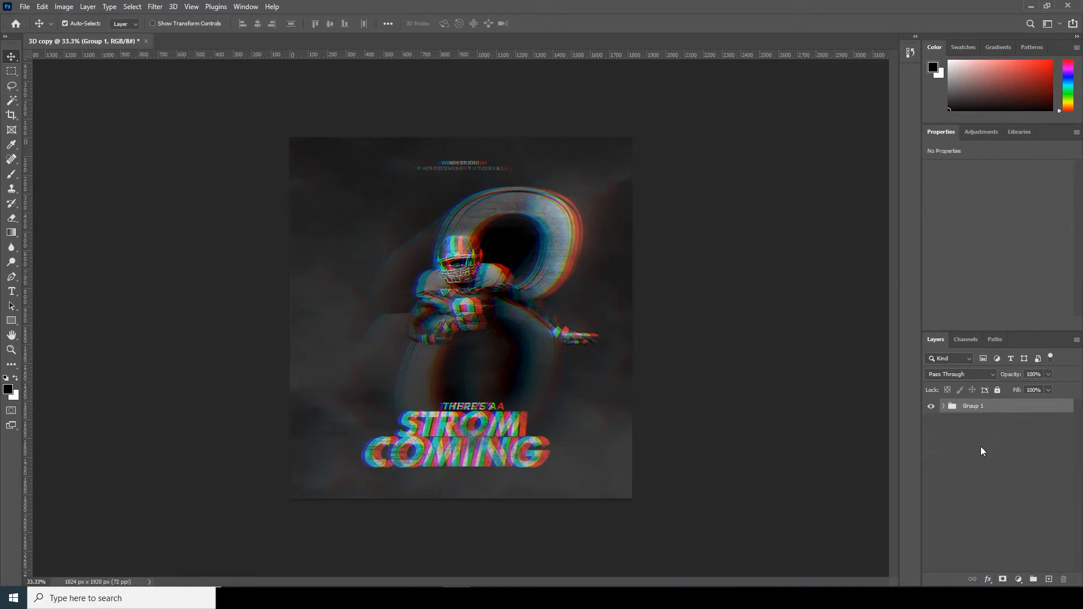
Duplicate the layer group and merge the duplicate into a single layer
key(ctrl+j)
right_click(978, 410)
click(906, 496)
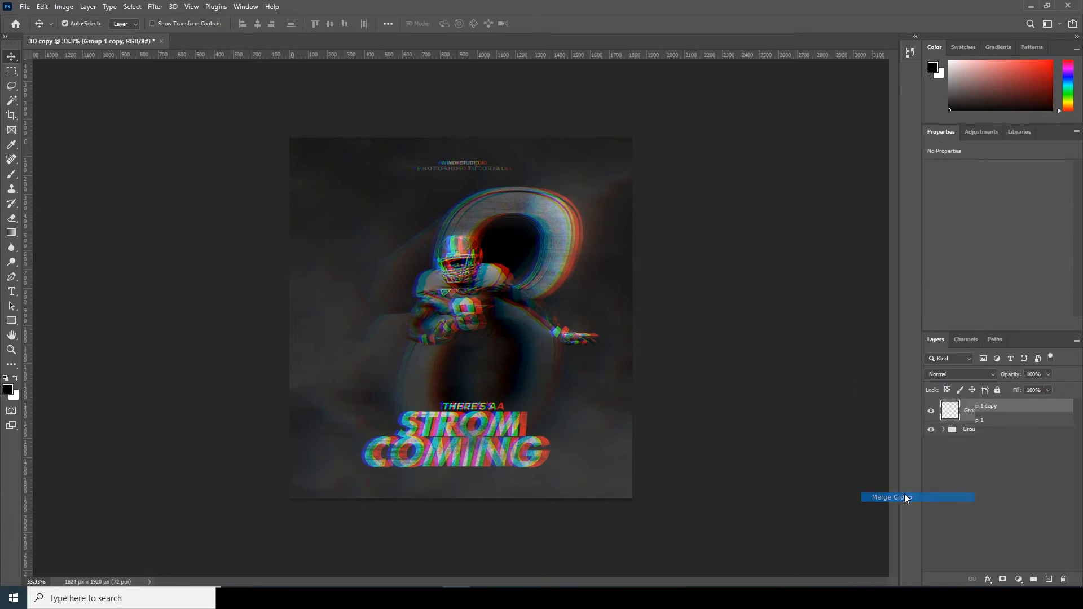
Select a rectangular strip about 1476 px wide and 42 px high across the player's helmet and shift it left
click(10, 73)
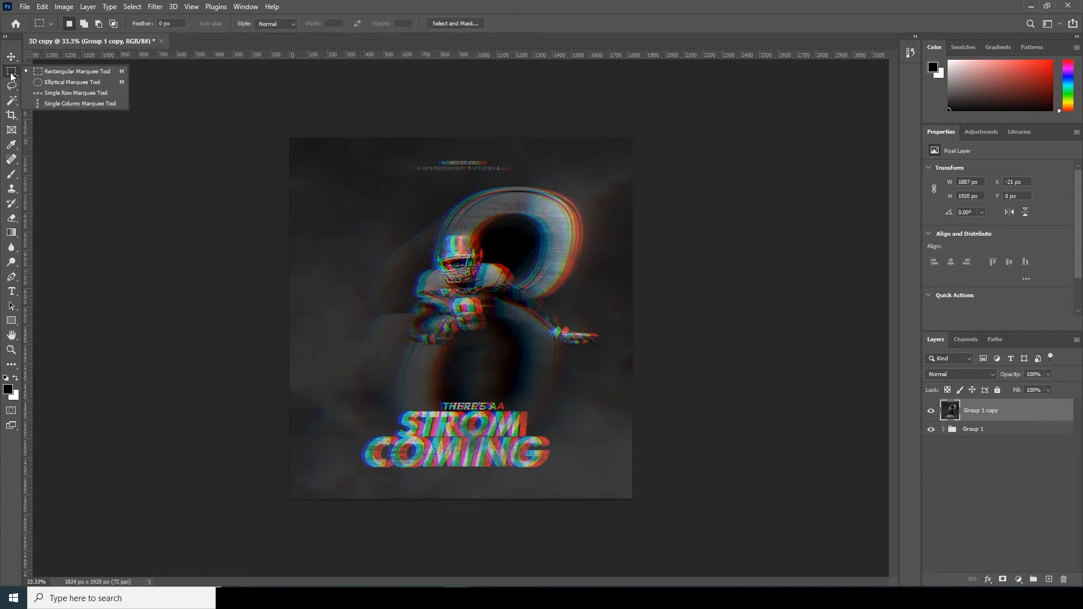
drag(294, 247, 571, 255)
key(ctrl+Left)
key(ctrl+Left)
key(ctrl+Left)
key(Left)
key(Left)
key(Left)
key(Left)
key(Left)
key(Left)
key(Left)
key(Left)
key(Left)
key(Left)
key(Left)
key(Left)
key(Left)
key(Left)
key(Left)
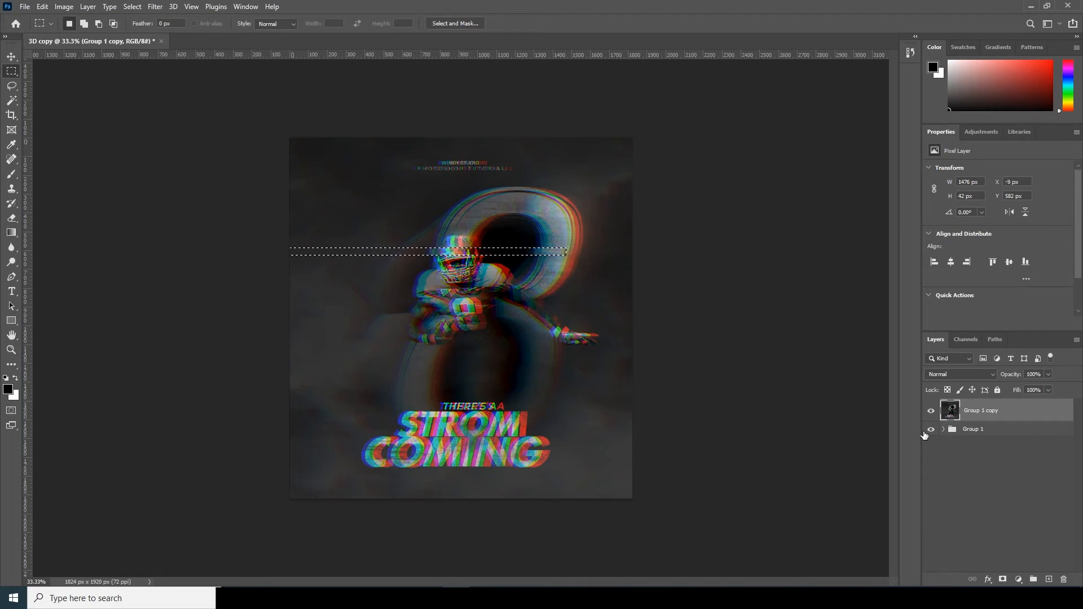
Select a thin strip about 720 px wide and 9 px high across the face mask and shift it left
drag(366, 264, 501, 266)
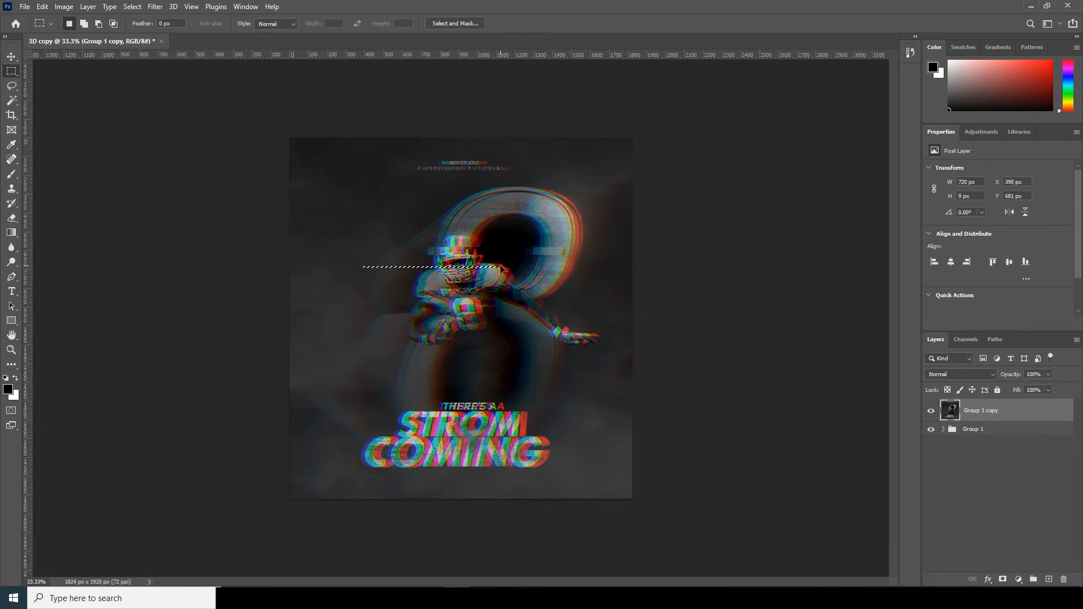
key(Left)
key(Left)
key(Left)
Offset a strip about 303 px wide and 12 px high beside the face mask, and shift a thin strip across the number's outer edge right
drag(460, 261, 516, 263)
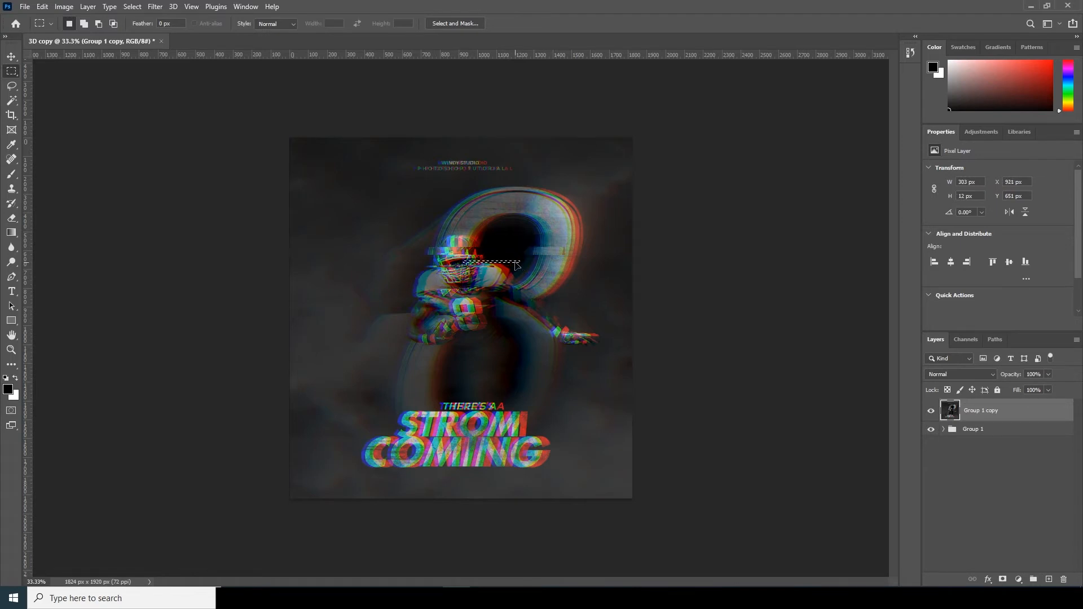
drag(539, 244, 627, 244)
key(Right)
key(Right)
key(Right)
key(Right)
key(Right)
key(Right)
key(Right)
key(Right)
key(Right)
key(Right)
key(Right)
key(Right)
key(Right)
key(Right)
key(Right)
Select another thin strip on the number's outer curve, level with the face mask, and shift it right
drag(599, 259, 526, 261)
key(Right)
key(Right)
key(Right)
key(Right)
key(Right)
key(Right)
key(Right)
key(Right)
key(Right)
key(Right)
key(Right)
key(Right)
key(Right)
key(Right)
key(Right)
key(Right)
key(Right)
key(Right)
key(Right)
key(Right)
Select a strip about 1410 px wide and 9 px high across the number's upper loop and shift it left to X 216 px
drag(349, 222, 614, 224)
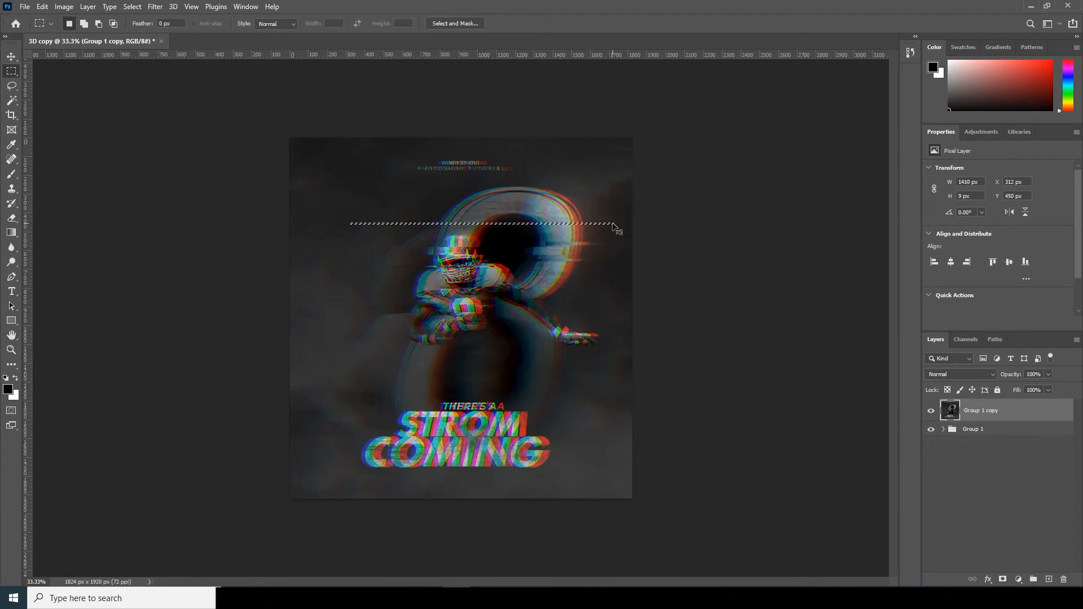
key(ctrl+Left)
key(ctrl+Left)
key(ctrl+Left)
key(ctrl+Left)
key(ctrl+Left)
key(ctrl+Left)
key(ctrl+Left)
key(ctrl+Left)
key(ctrl+Left)
key(ctrl+Left)
key(ctrl+Left)
key(ctrl+Left)
key(ctrl+Left)
key(ctrl+Left)
key(ctrl+Left)
key(ctrl+Left)
key(ctrl+Left)
key(ctrl+Left)
key(ctrl+Left)
key(ctrl+Left)
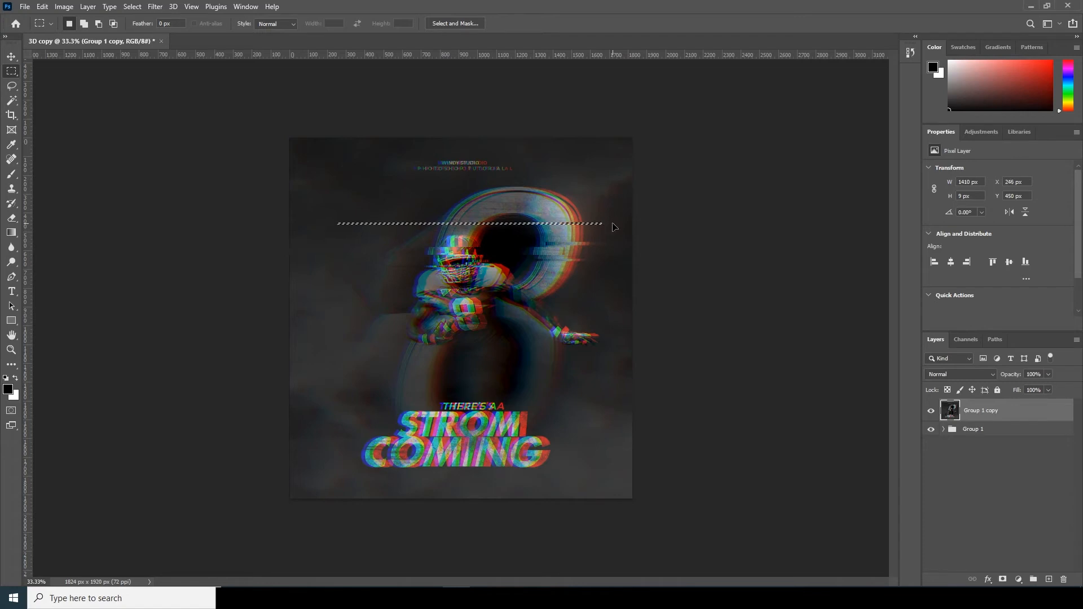
key(ctrl+Left)
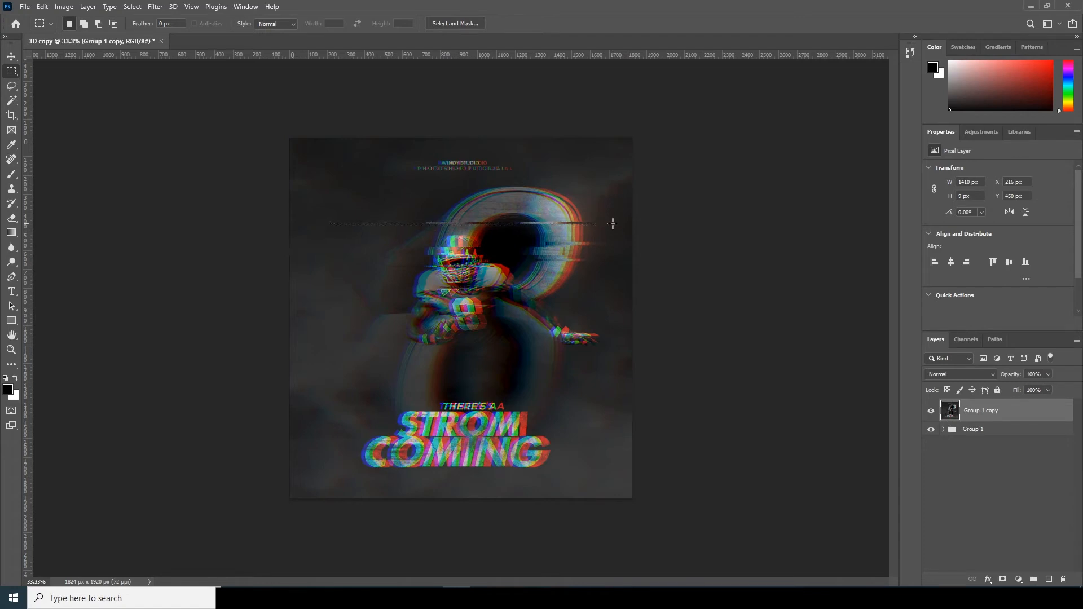
Select a strip about 456 px wide and 9 px high just above the helmet and shift it left
drag(400, 231, 485, 232)
key(Left)
key(Left)
key(Left)
key(Left)
key(Left)
key(Left)
key(Left)
key(Left)
key(Left)
key(Left)
key(Left)
key(Left)
key(Left)
key(Left)
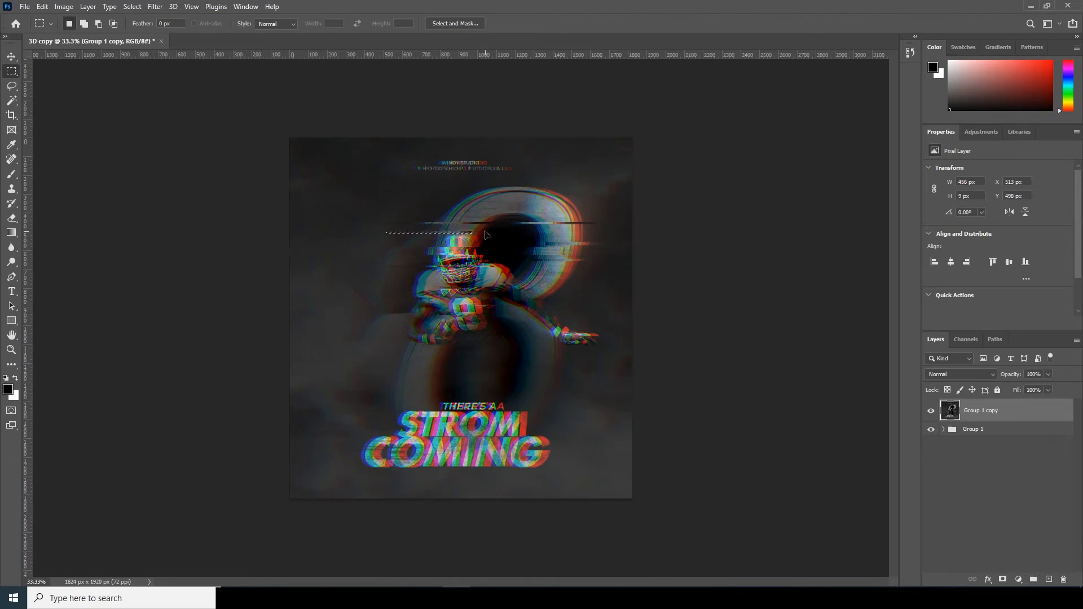
Select a band across the upper-left curve of the number and offset it horizontally
drag(402, 193, 547, 211)
key(ctrl+Left)
key(ctrl+Left)
key(ctrl+Left)
key(ctrl+Left)
key(ctrl+Left)
key(ctrl+Left)
key(ctrl+Left)
key(ctrl+Left)
key(ctrl+Left)
key(ctrl+Left)
key(ctrl+Left)
key(ctrl+Left)
key(ctrl+Right)
key(ctrl+Right)
key(ctrl+Right)
Select a band at the upper-right edge of the number and offset it horizontally
mouse_move(654, 175)
mouse_down()
mouse_move(333, 171)
mouse_move(400, 193)
mouse_move(612, 201)
mouse_up()
key(ctrl+Right)
key(ctrl+Right)
key(ctrl+Right)
key(ctrl+Right)
key(ctrl+Left)
key(ctrl+Left)
key(ctrl+Left)
key(ctrl+Left)
Select strips across the player's shoulders and arms and offset them horizontally, moving the left-hand strip left
drag(643, 293, 440, 297)
drag(572, 279, 472, 283)
drag(332, 285, 470, 298)
key(ctrl+Left)
key(ctrl+Left)
key(ctrl+Left)
key(ctrl+Left)
key(ctrl+Left)
key(ctrl+Left)
Offset strips beside the player's lower body and the number, then shift a strip through the "THERE'S A" line left
mouse_move(332, 309)
mouse_down()
mouse_move(487, 314)
mouse_move(420, 326)
mouse_up()
drag(687, 331, 543, 339)
mouse_move(627, 350)
mouse_down()
mouse_move(364, 355)
mouse_move(544, 376)
mouse_up()
drag(333, 405, 545, 407)
key(ctrl+Left)
key(ctrl+Left)
key(ctrl+Left)
Select and offset small pieces at the edges of COMING and STROM, the number's lower part and the outstretched hand
drag(324, 454, 379, 459)
drag(332, 443, 398, 453)
drag(598, 459, 540, 454)
drag(546, 418, 522, 412)
drag(581, 389, 556, 378)
drag(610, 338, 596, 332)
Scatter small blocks outward from the player's arm and shoulder and from both ends of the word COMING
mouse_move(449, 301)
mouse_down()
mouse_move(458, 306)
mouse_move(397, 305)
mouse_up()
drag(535, 464, 558, 466)
drag(366, 463, 376, 468)
drag(373, 466, 361, 466)
drag(417, 274, 428, 279)
drag(423, 276, 382, 265)
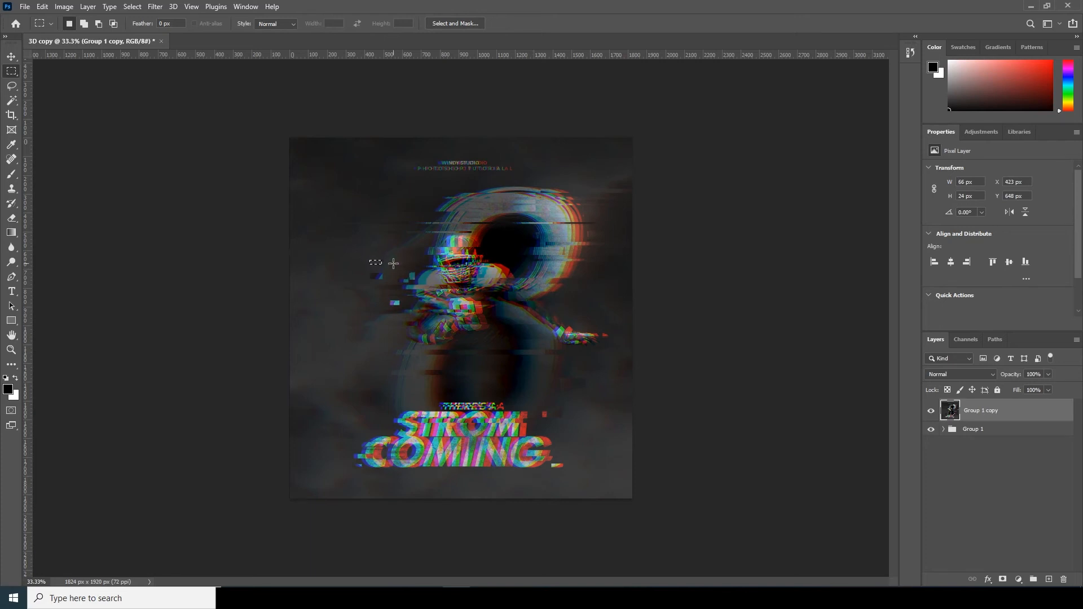
Select a small block at the start of the word STROM, shift it left and clear the selection
click(358, 341)
drag(367, 342, 363, 342)
drag(399, 427, 408, 429)
key(Left)
key(Left)
key(Left)
key(shift+Left)
key(shift+Left)
key(shift+Left)
key(shift+Left)
key(shift+Left)
key(shift+Left)
key(ctrl+d)
Add a new layer above the merged glitch image and fill it with white
click(1049, 581)
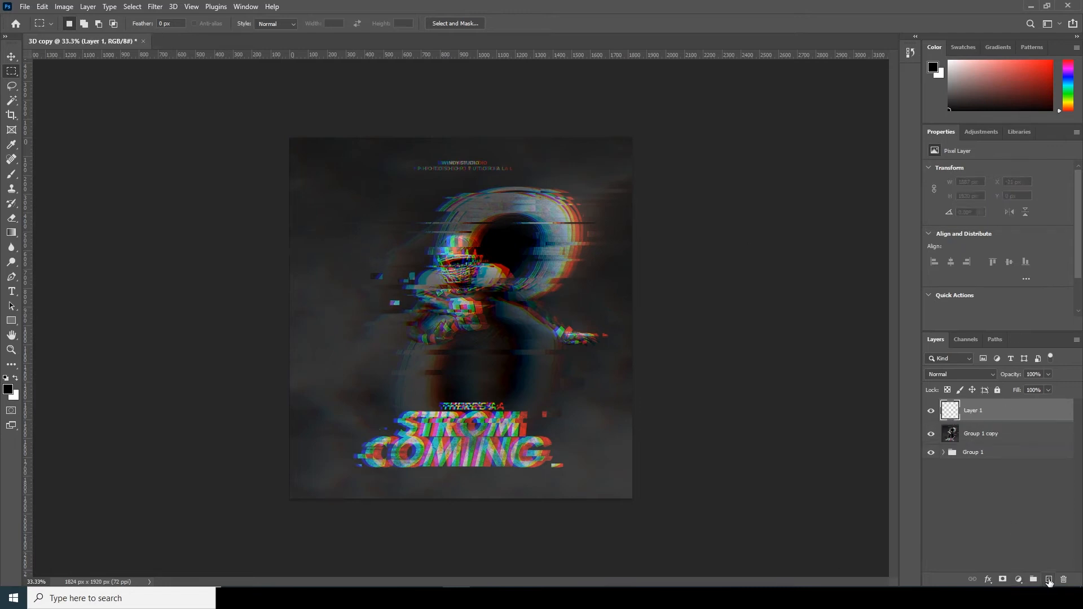
key(x)
key(alt+BackSpace)
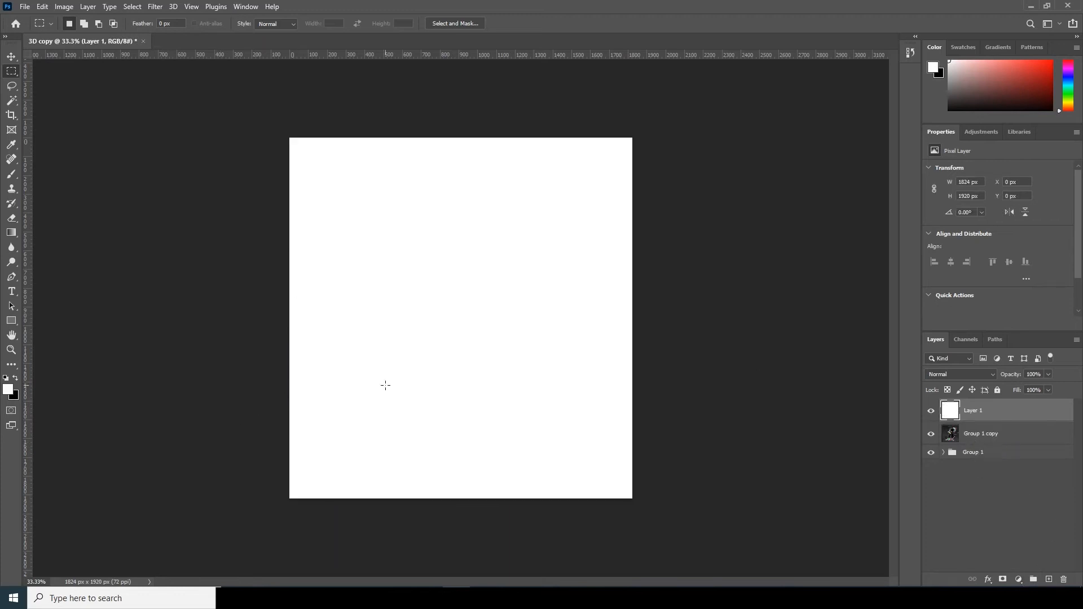
Apply the Halftone Pattern filter to the white layer with the Line pattern type, size 1 and slightly reduced contrast
click(155, 7)
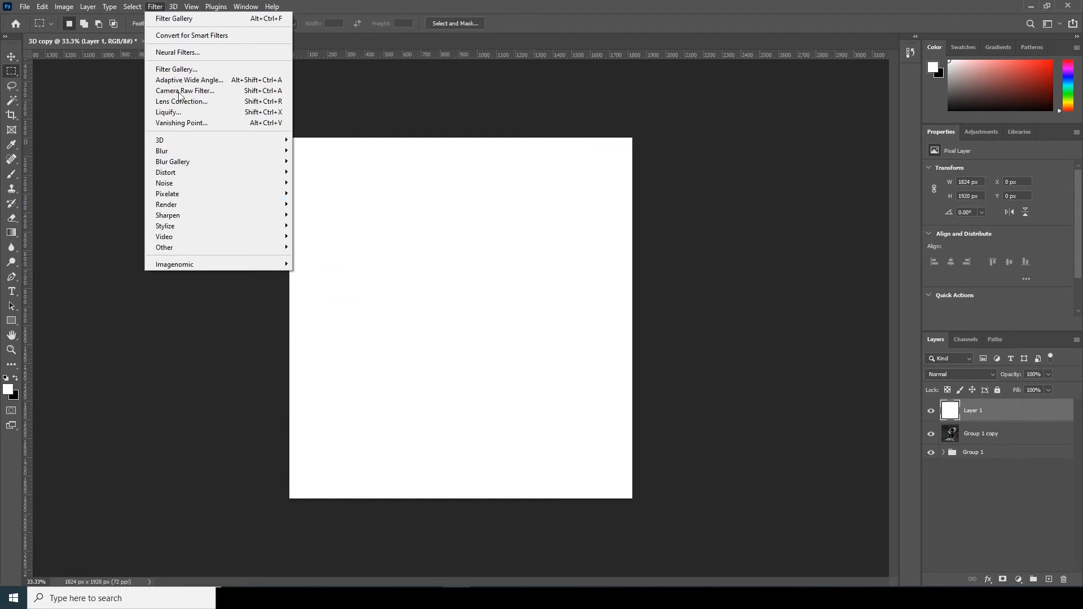
click(177, 68)
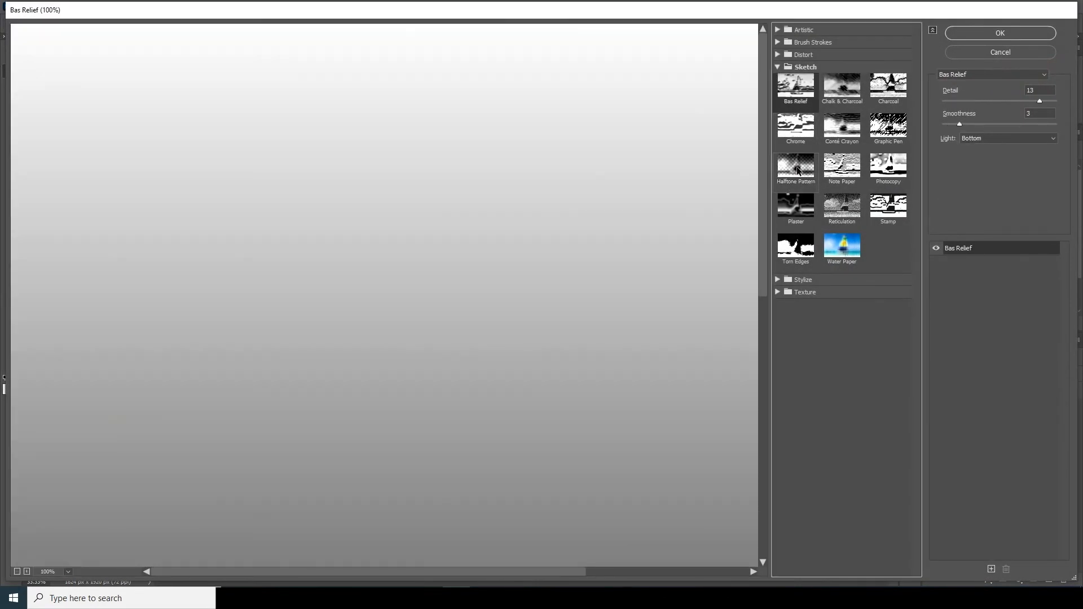
click(797, 170)
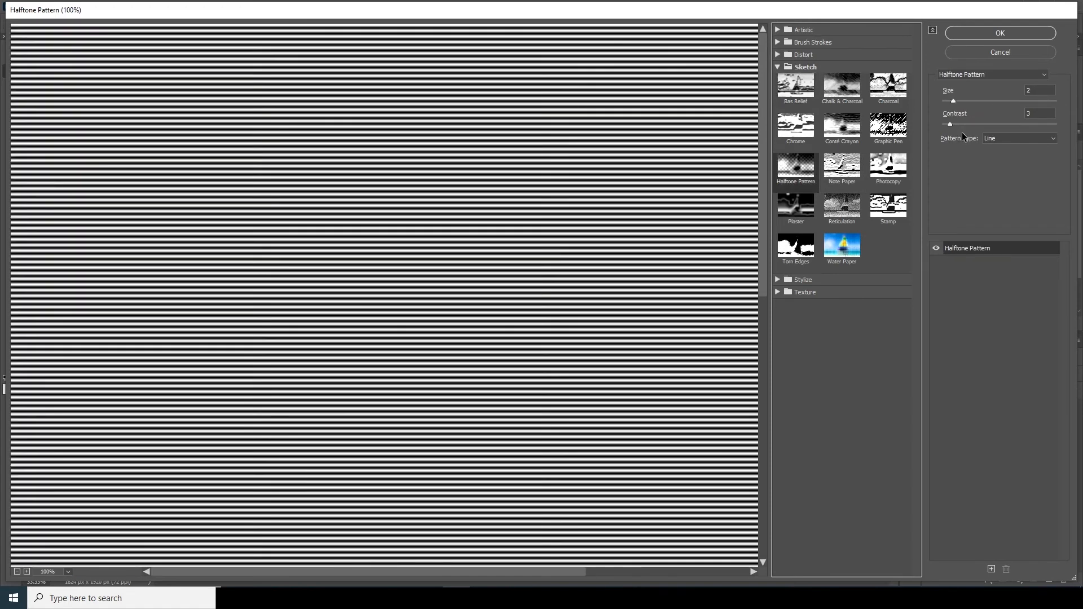
click(990, 76)
click(990, 76)
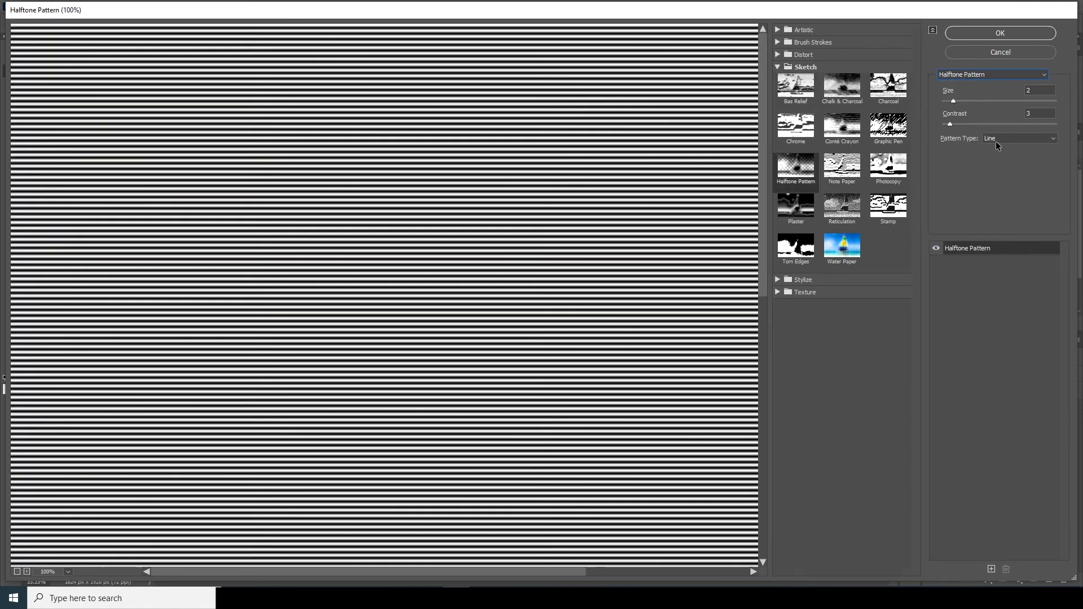
click(996, 145)
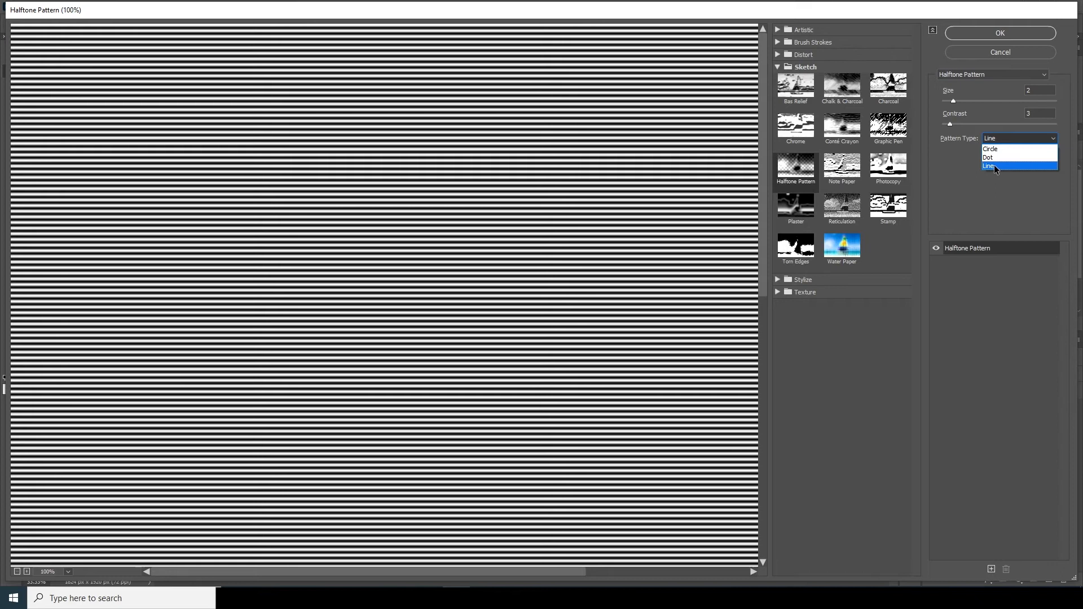
click(994, 164)
drag(953, 100, 947, 106)
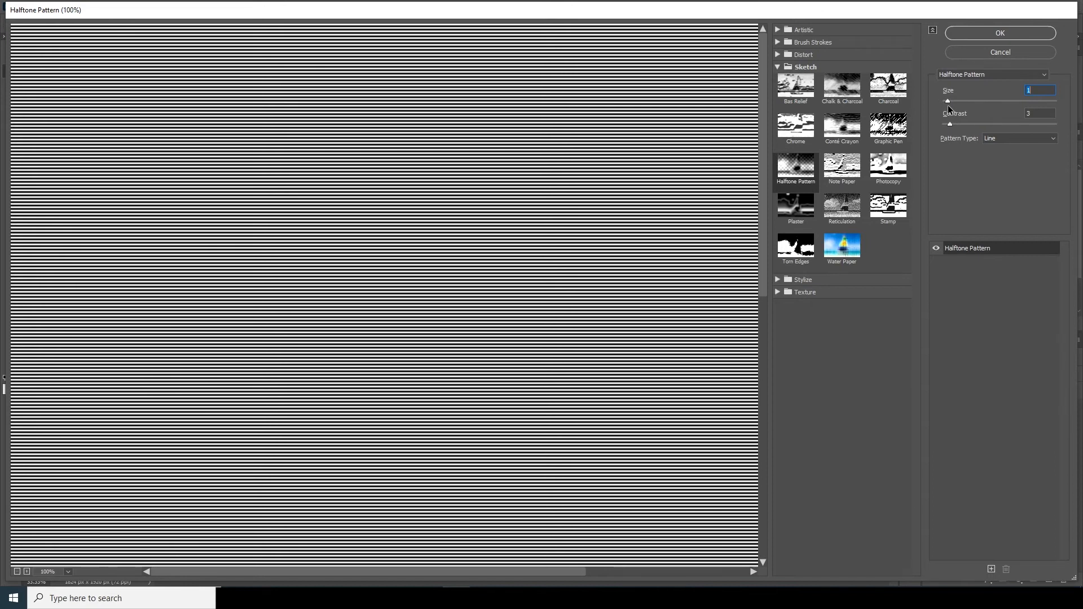
mouse_move(953, 121)
mouse_down()
mouse_move(1010, 126)
mouse_move(949, 127)
mouse_up()
click(990, 34)
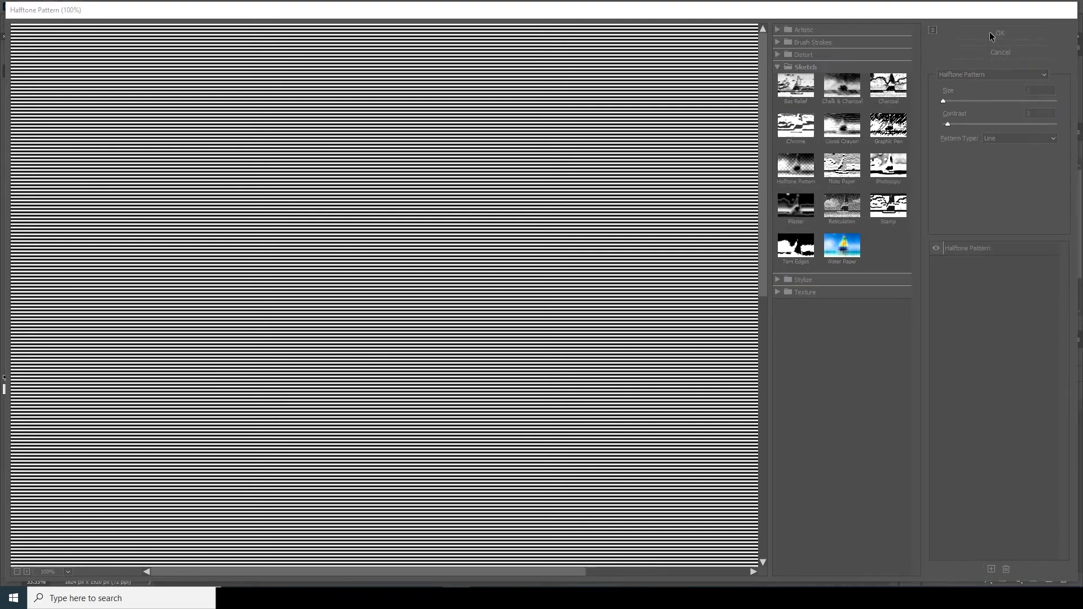
Set the scan-line layer's blend mode to Overlay and its opacity to 38%
click(946, 372)
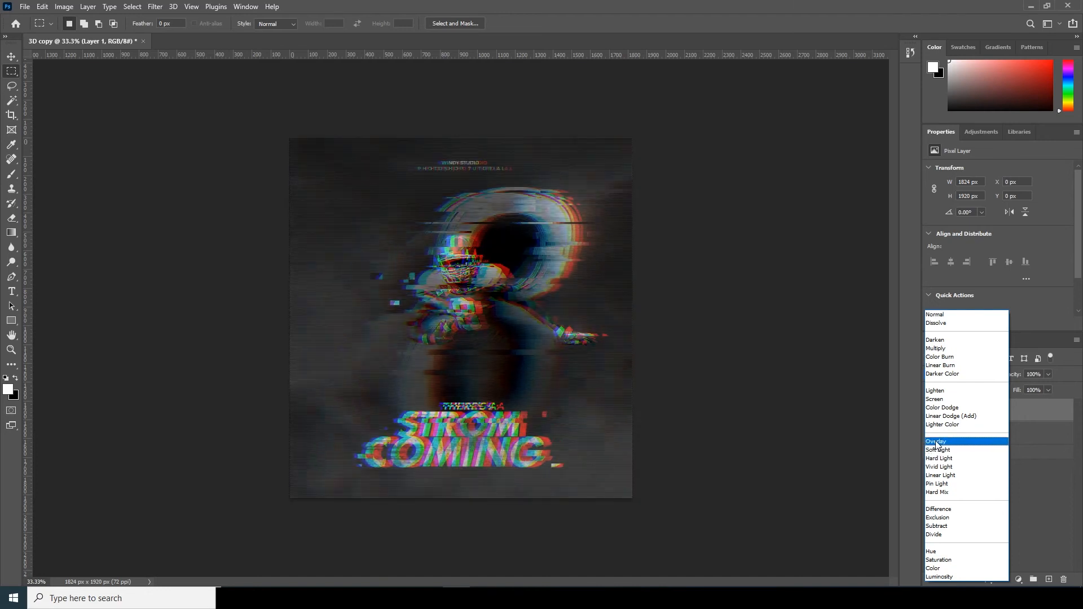
click(936, 442)
click(1048, 375)
drag(1030, 387, 1026, 388)
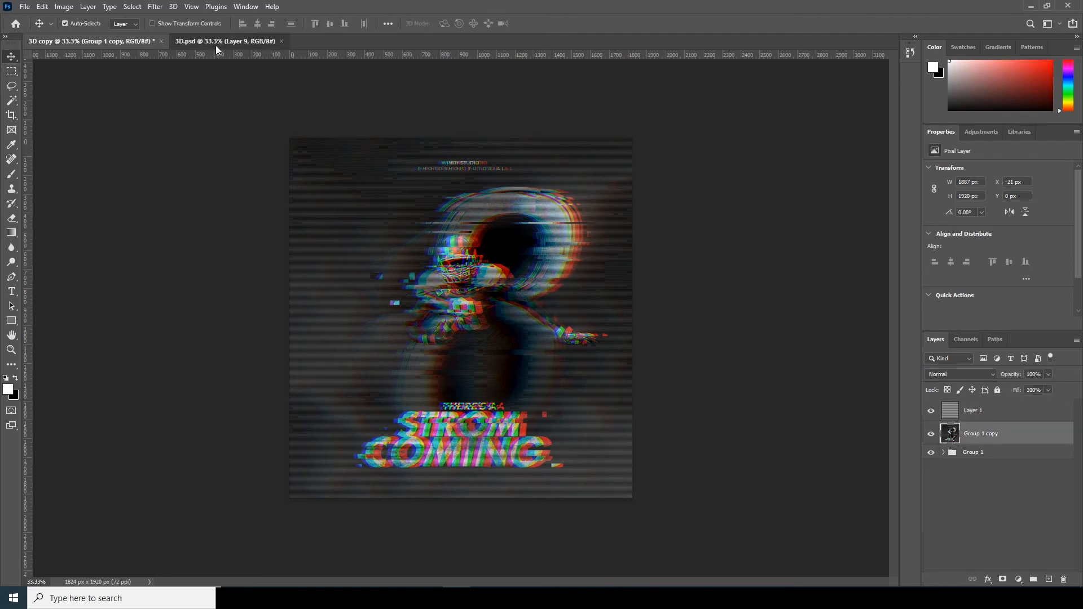
Copy the merged colour poster layer from 3D.psd into the 3D copy document, beneath the scan lines, and align it with the canvas
click(215, 44)
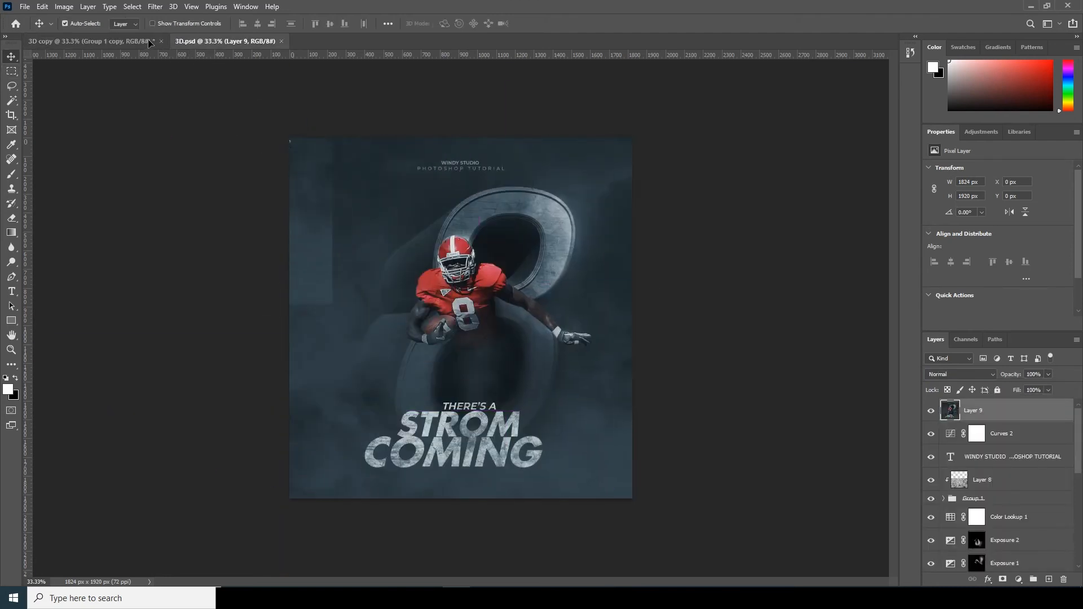
click(154, 43)
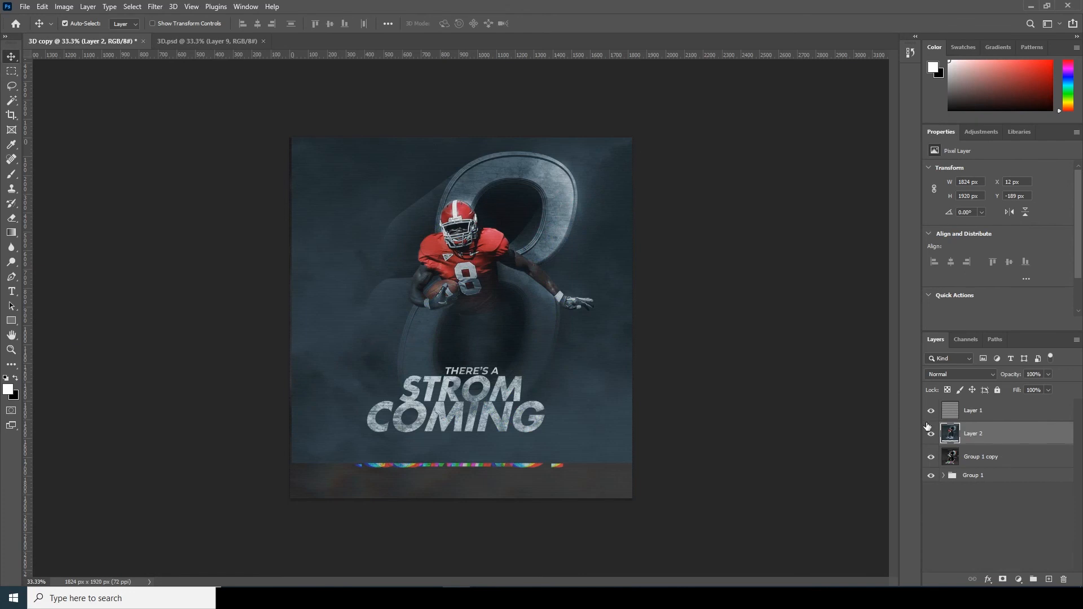
drag(524, 270, 533, 293)
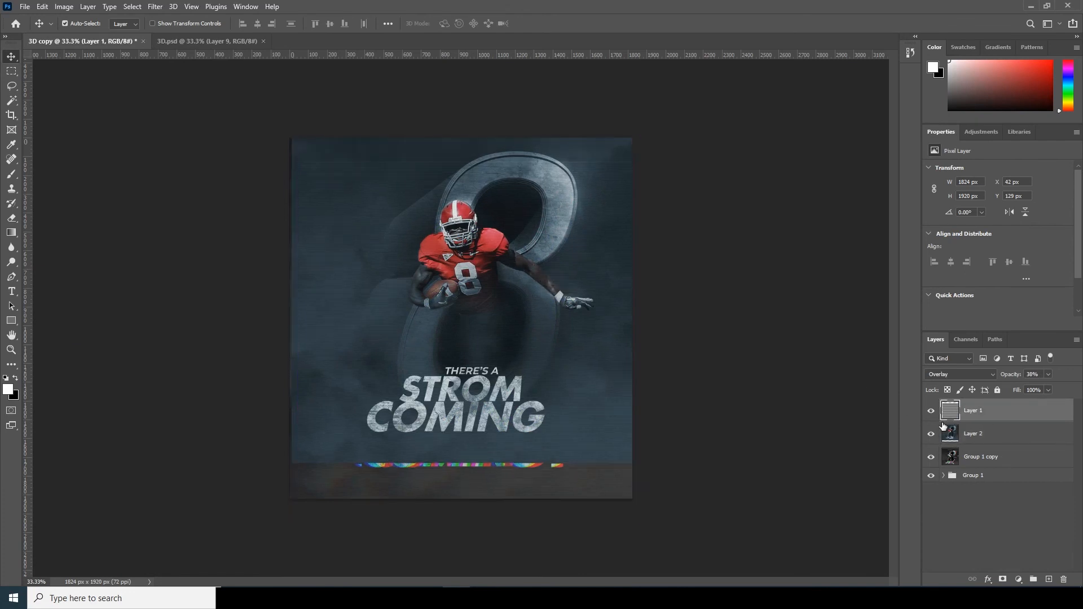
key(ctrl+z)
click(958, 437)
key(ctrl+t)
drag(522, 320, 519, 359)
key(Return)
Set the colour poster layer's opacity to 52% and add a layer mask to it
click(1046, 374)
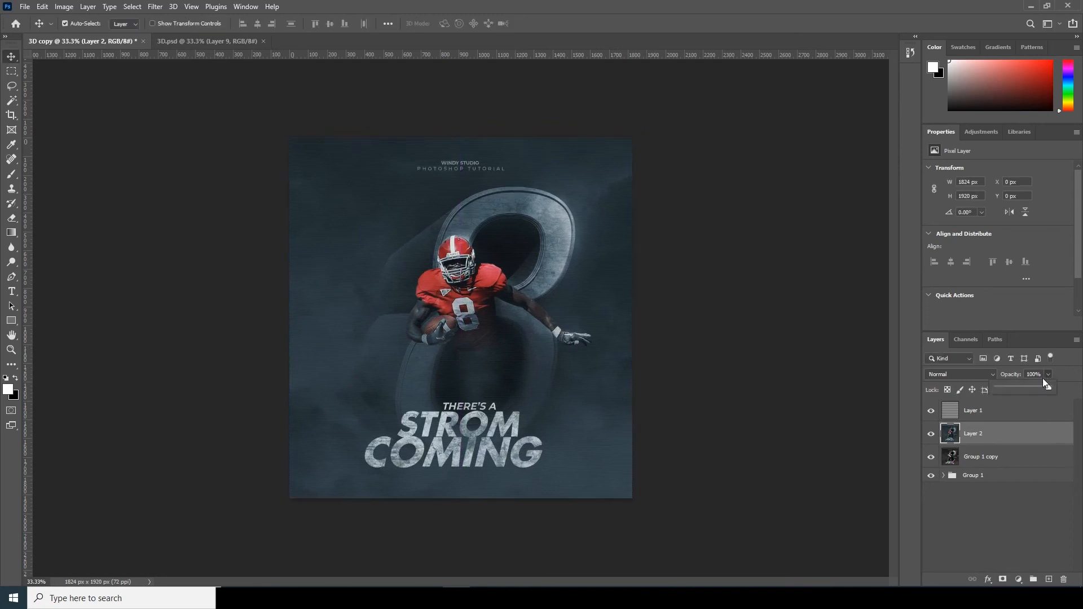
click(1029, 388)
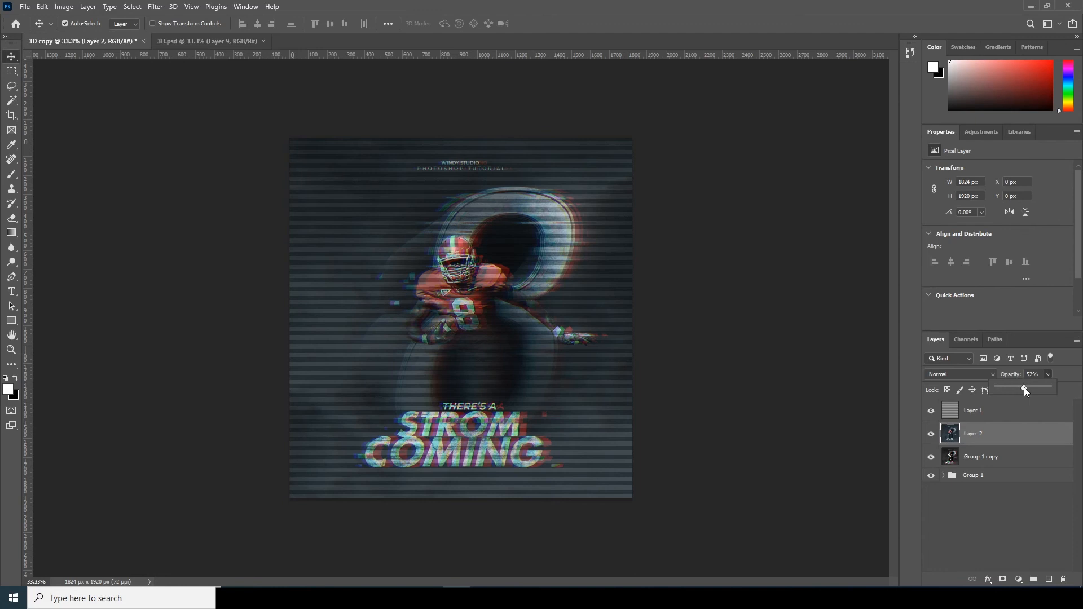
click(1002, 579)
Paint black on the mask around both sides of the player and numeral with a size 800 brush at 15% opacity
key(x)
key(b)
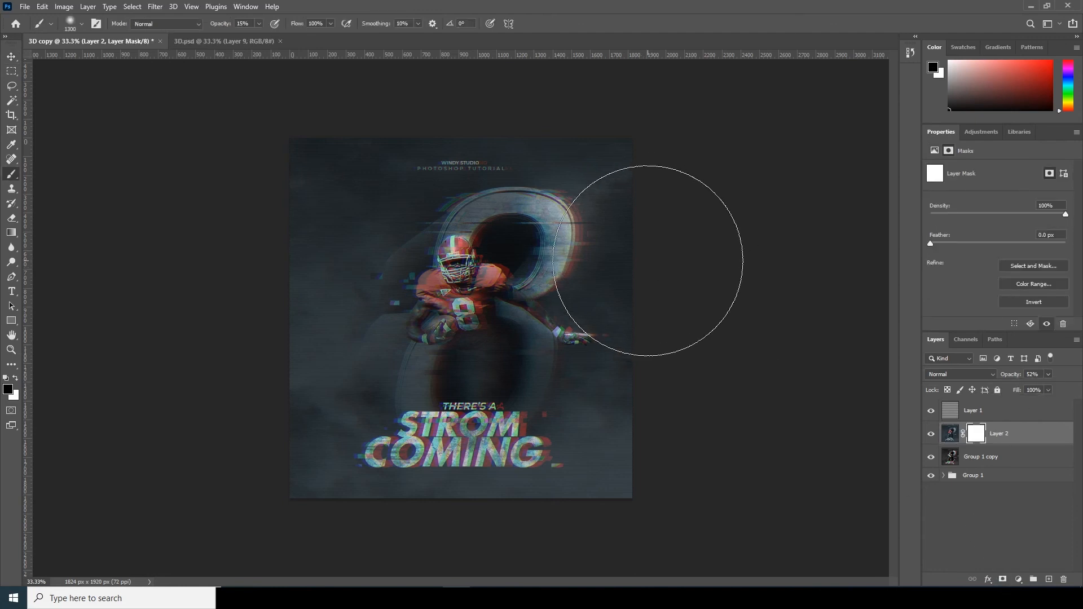
key(bracketleft)
key(bracketleft)
drag(583, 171, 614, 327)
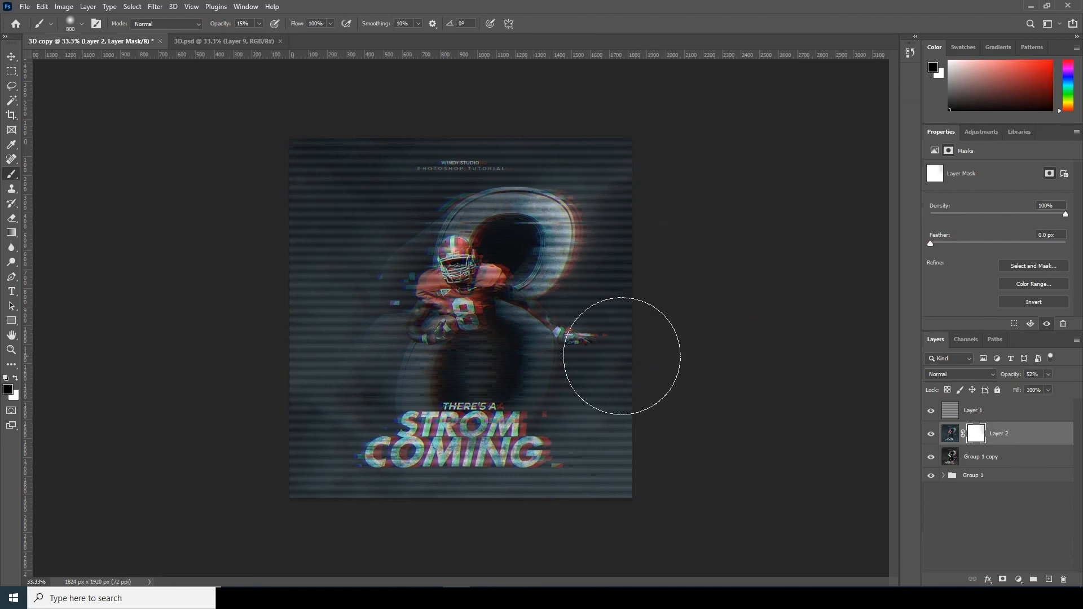
mouse_move(493, 202)
mouse_down()
mouse_move(453, 183)
mouse_move(385, 287)
mouse_move(373, 350)
mouse_up()
drag(415, 210, 391, 270)
Raise the brush opacity to 100% and paint black on the mask over the poster's sides, top and lower middle
click(259, 24)
drag(261, 37, 476, 54)
mouse_move(374, 206)
mouse_down()
mouse_move(339, 285)
mouse_move(289, 502)
mouse_up()
mouse_move(459, 145)
mouse_down()
mouse_move(585, 176)
mouse_move(616, 194)
mouse_move(619, 240)
mouse_move(600, 255)
mouse_move(592, 287)
mouse_move(611, 330)
mouse_move(605, 408)
mouse_move(578, 458)
mouse_move(610, 436)
mouse_move(550, 480)
mouse_move(484, 468)
mouse_up()
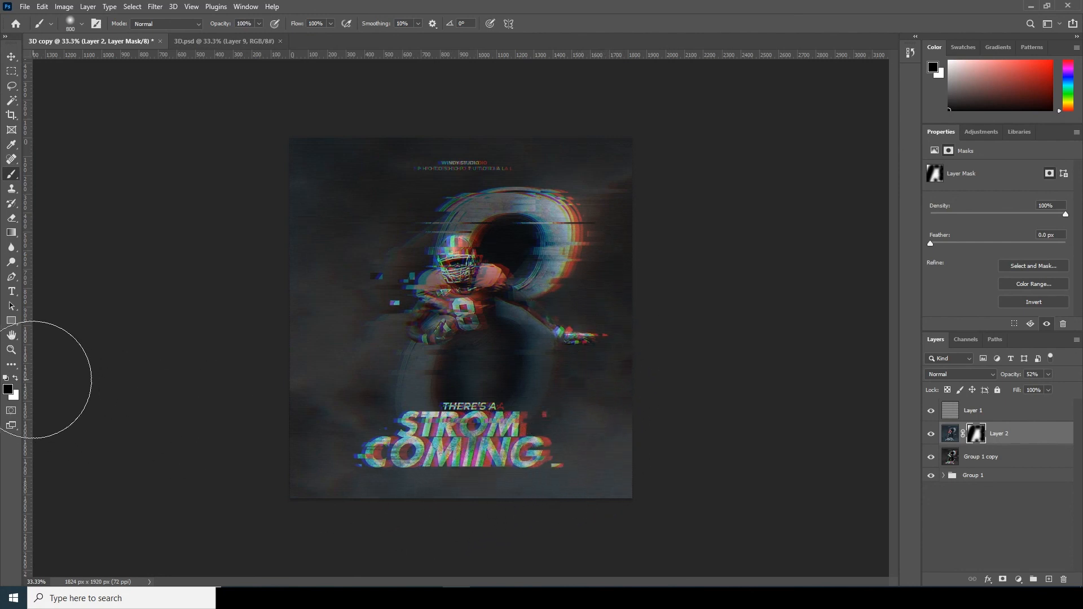
Paint white on the mask over the STROM COMING title to restore the colour layer there
click(16, 378)
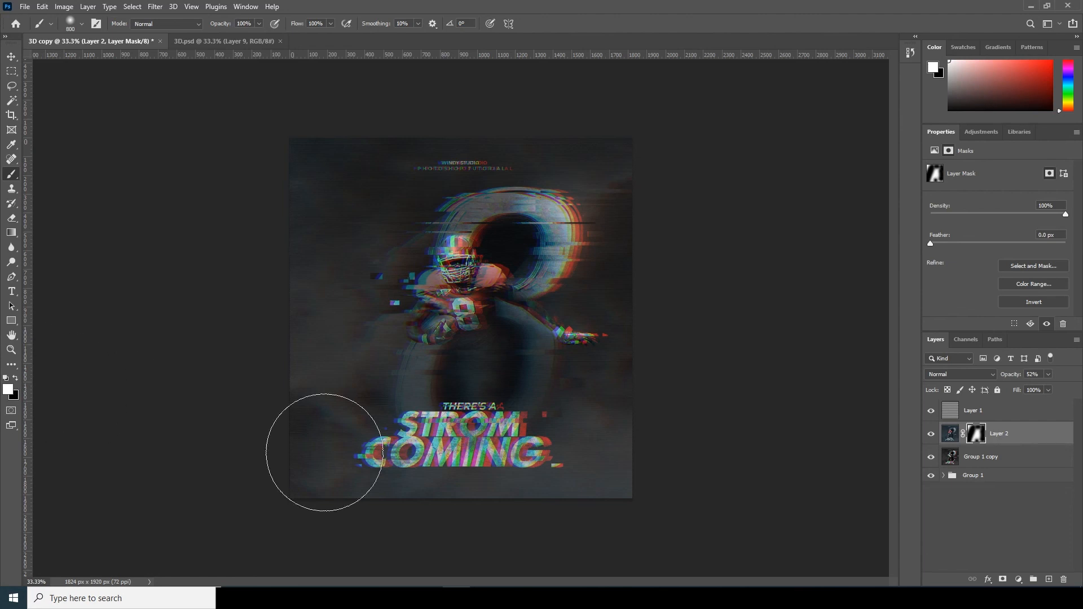
mouse_move(465, 473)
mouse_down()
mouse_move(497, 475)
mouse_move(417, 476)
mouse_move(563, 483)
mouse_move(461, 479)
mouse_move(474, 459)
mouse_move(502, 461)
mouse_up()
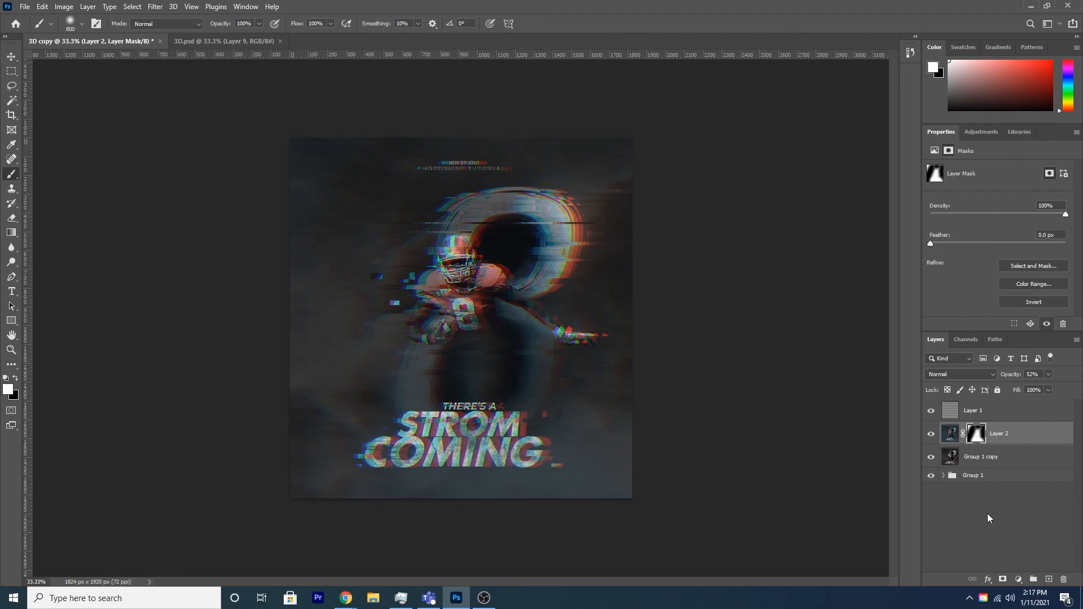
mouse_move(487, 604)
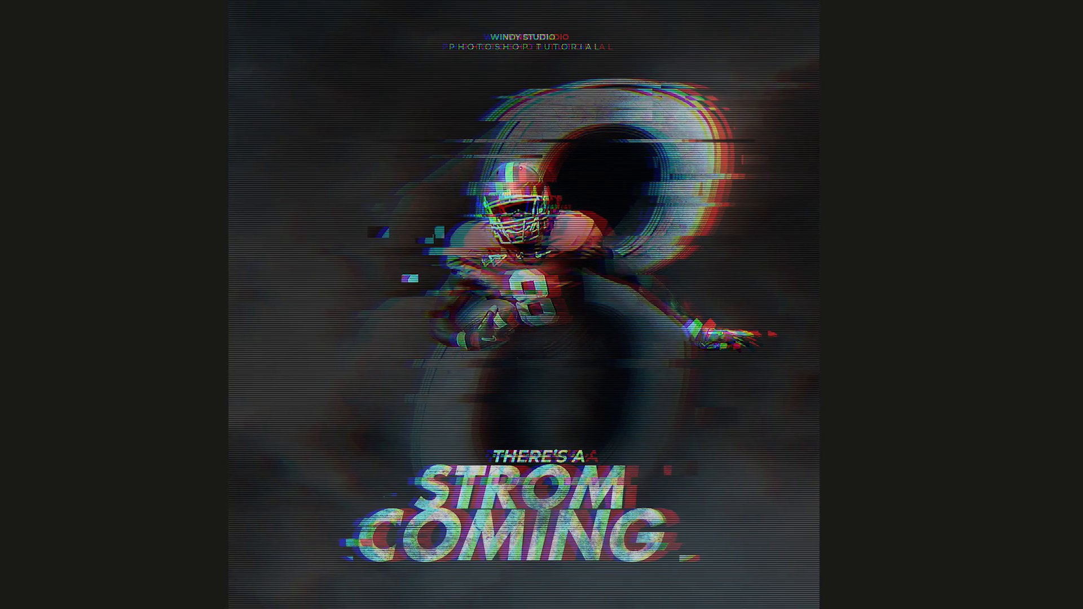